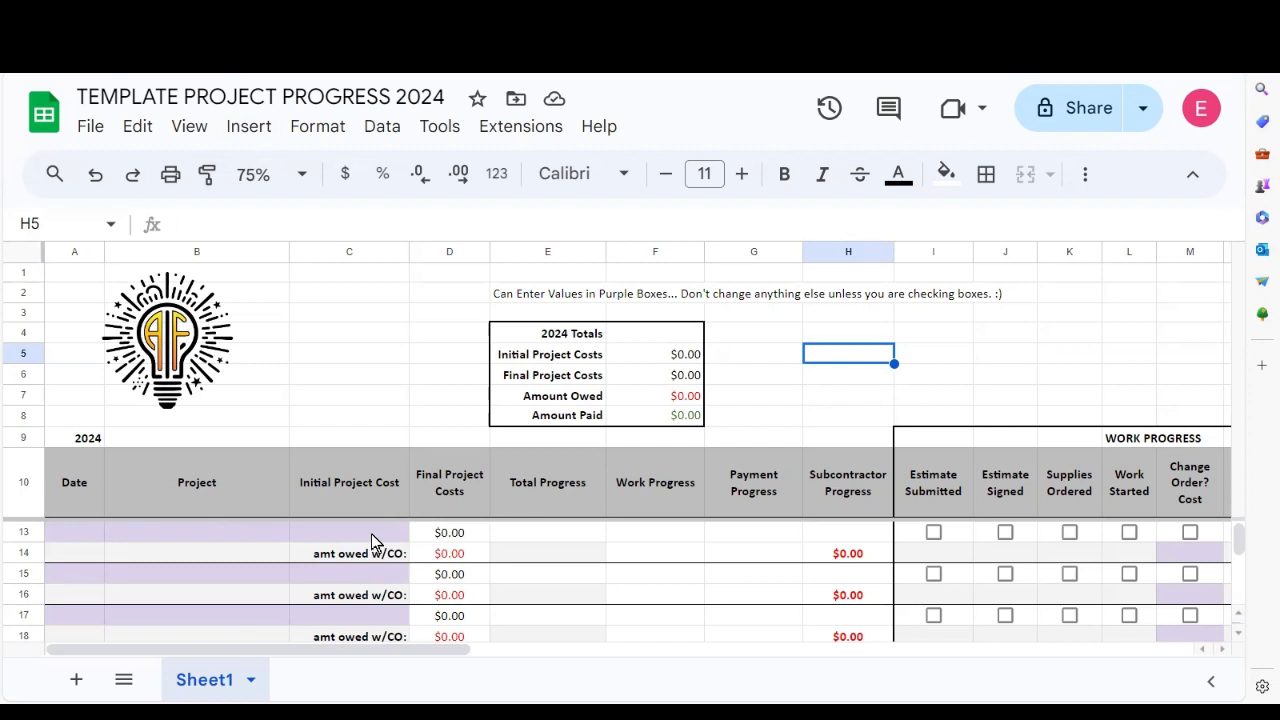
Enter the date 02.28.24 for the first project in row 13
click(69, 535)
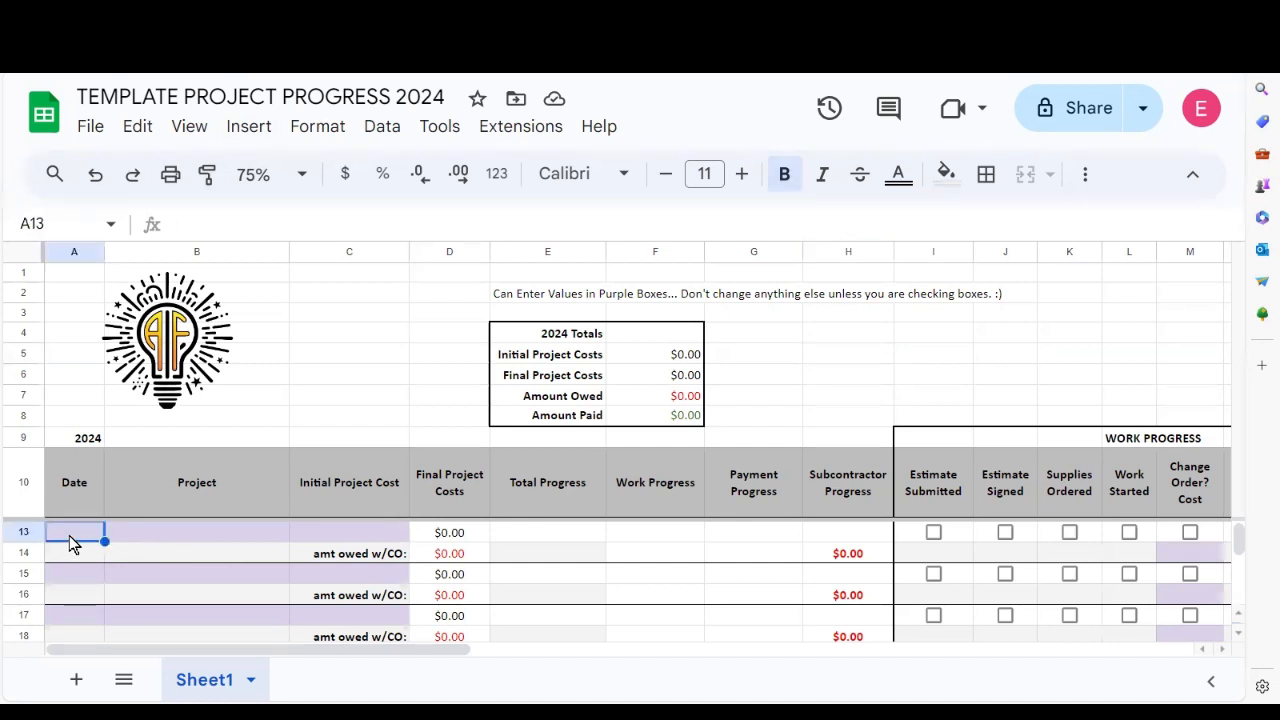
text(02.28)
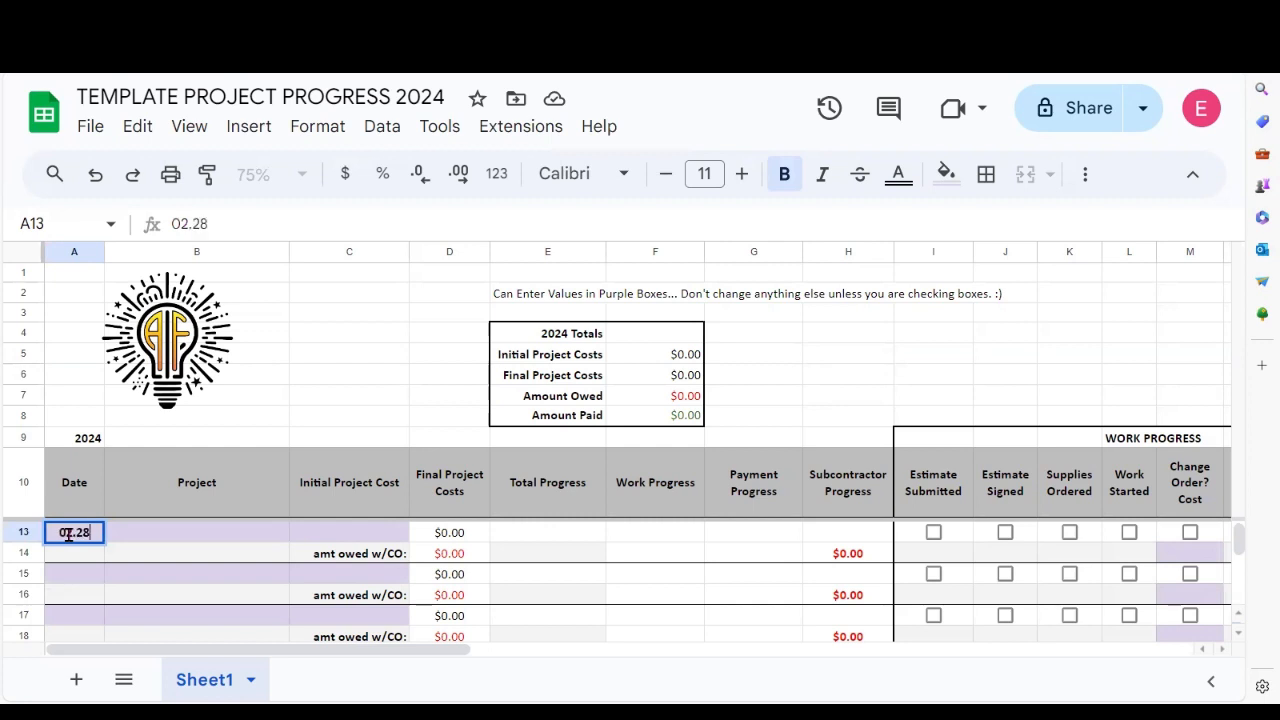
text(.24)
key(Return)
Name the project in row 13 "Customer Build"
key(Up)
key(Right)
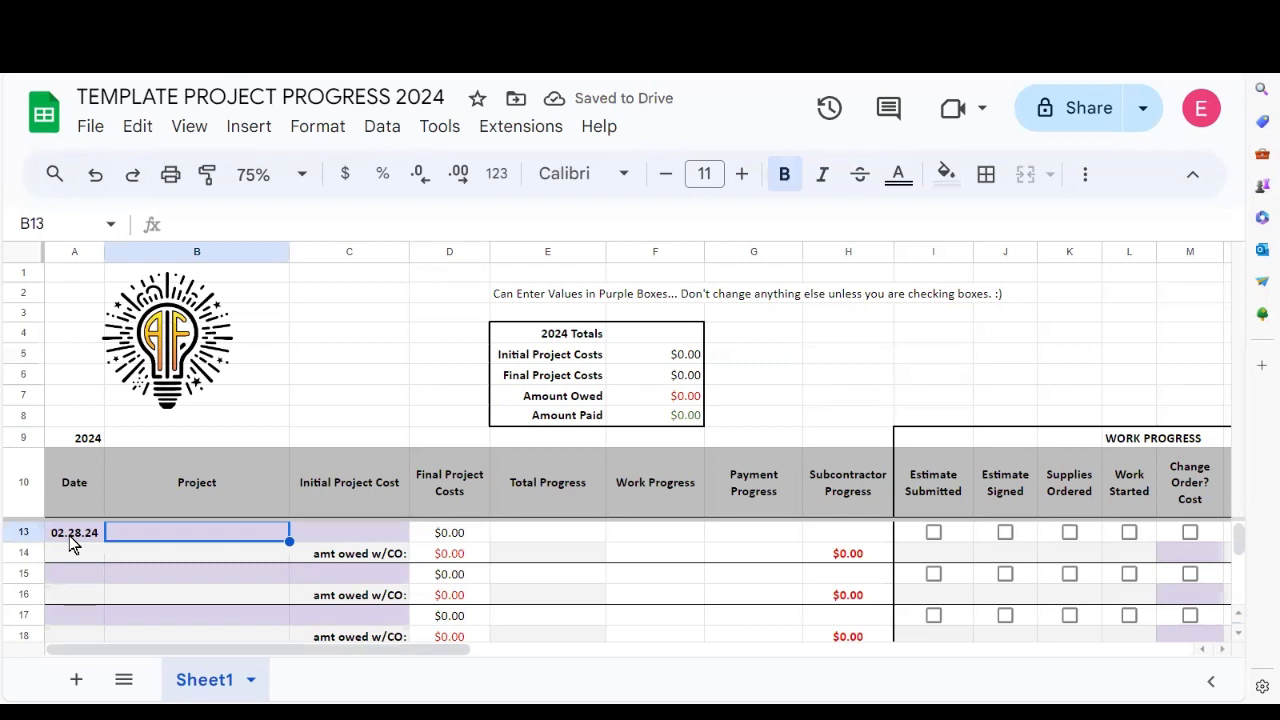
text(Customer b)
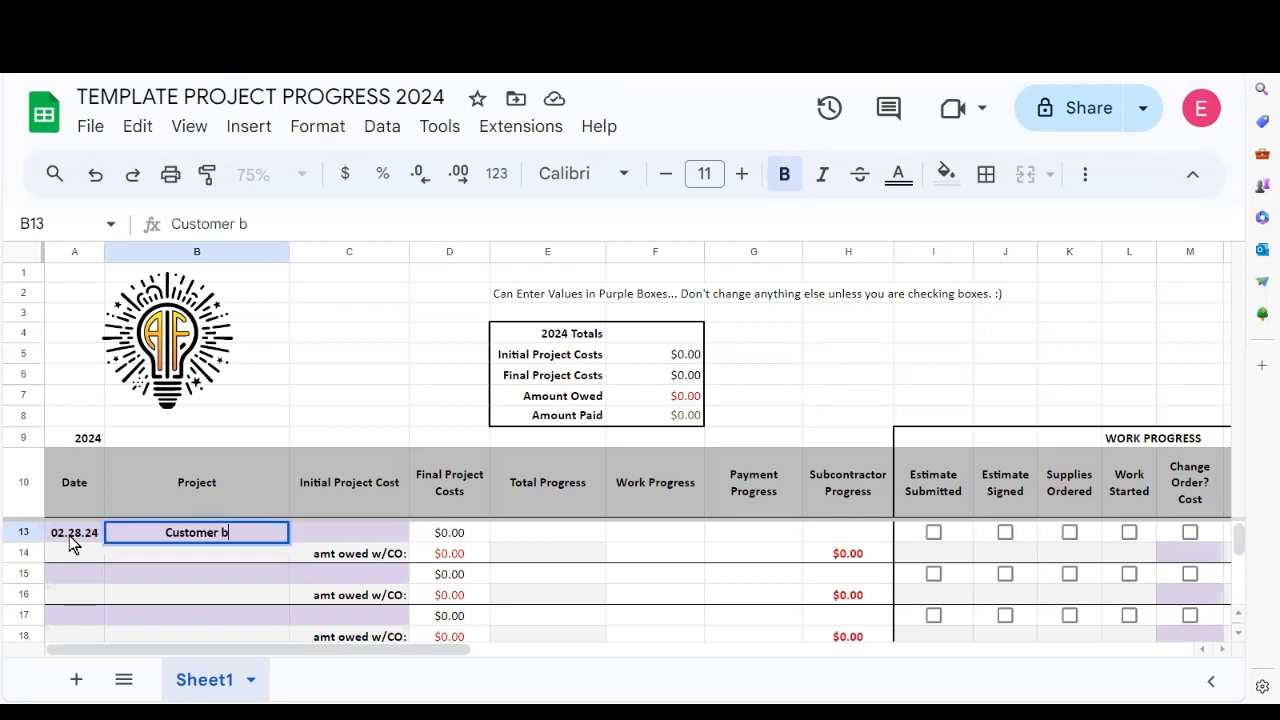
key(BackSpace)
text(Build)
key(Return)
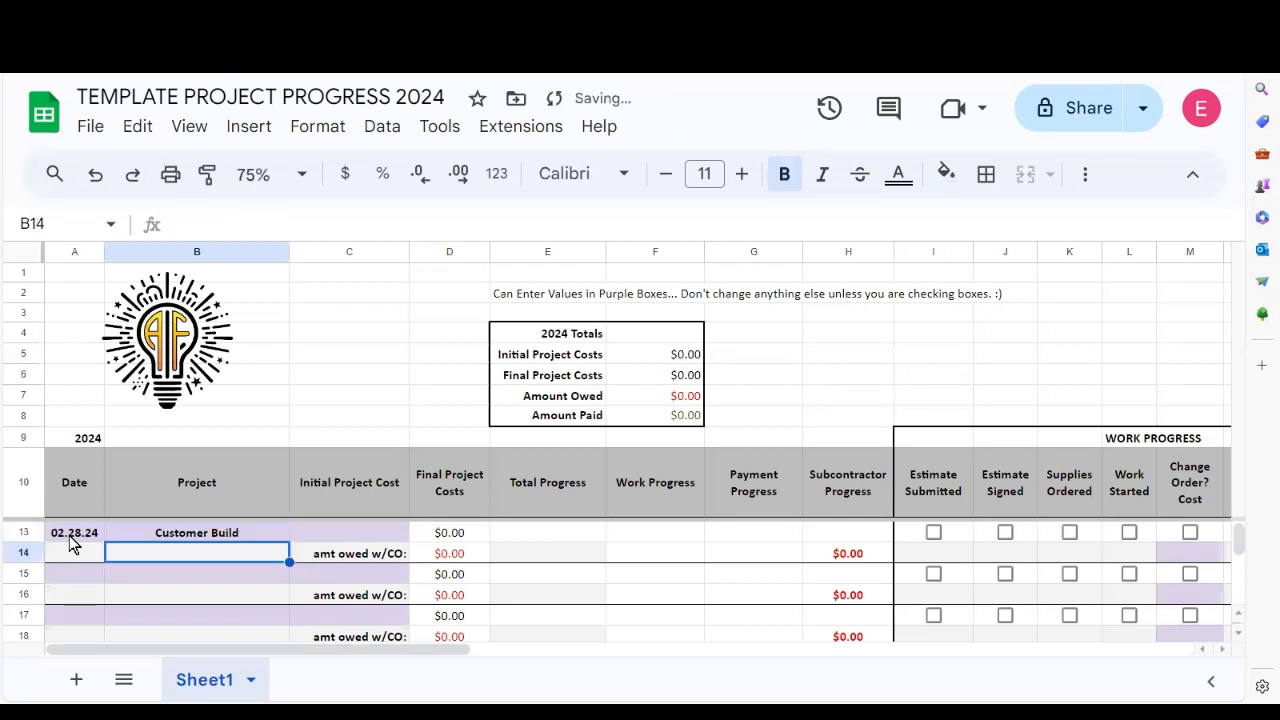
Set the initial project cost of Customer Build to 30,000
key(Up)
key(Right)
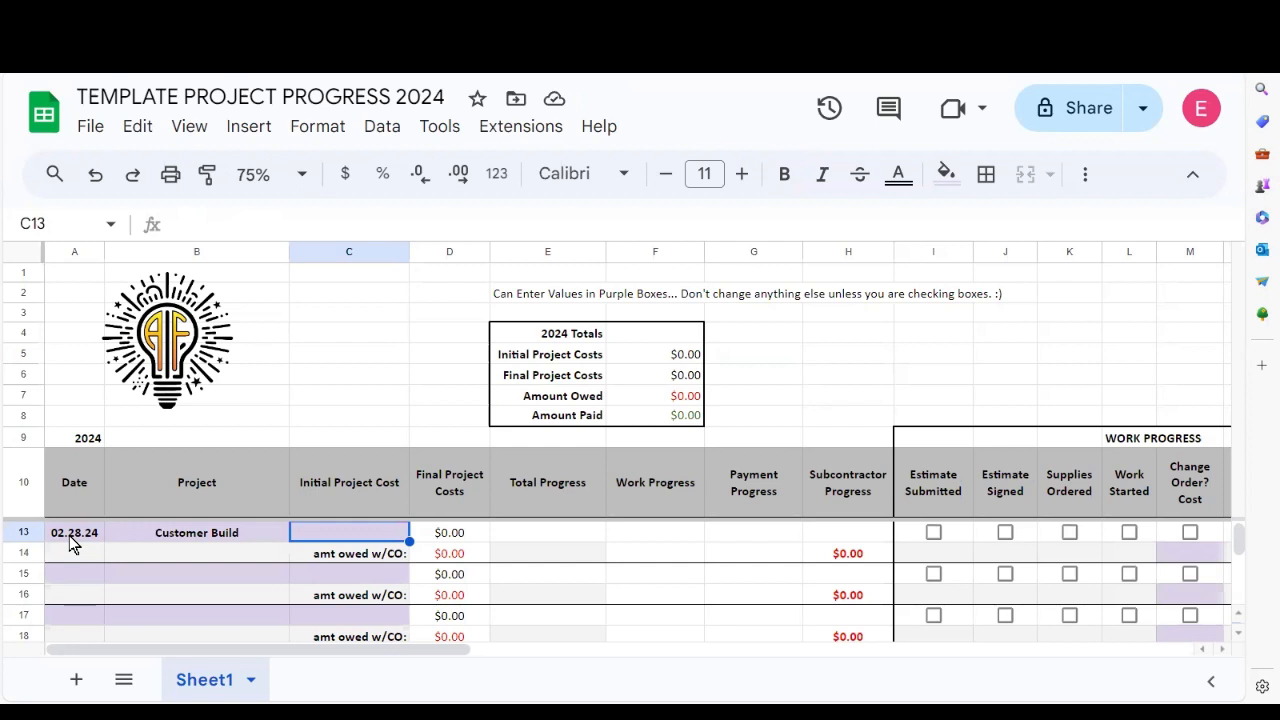
text(30)
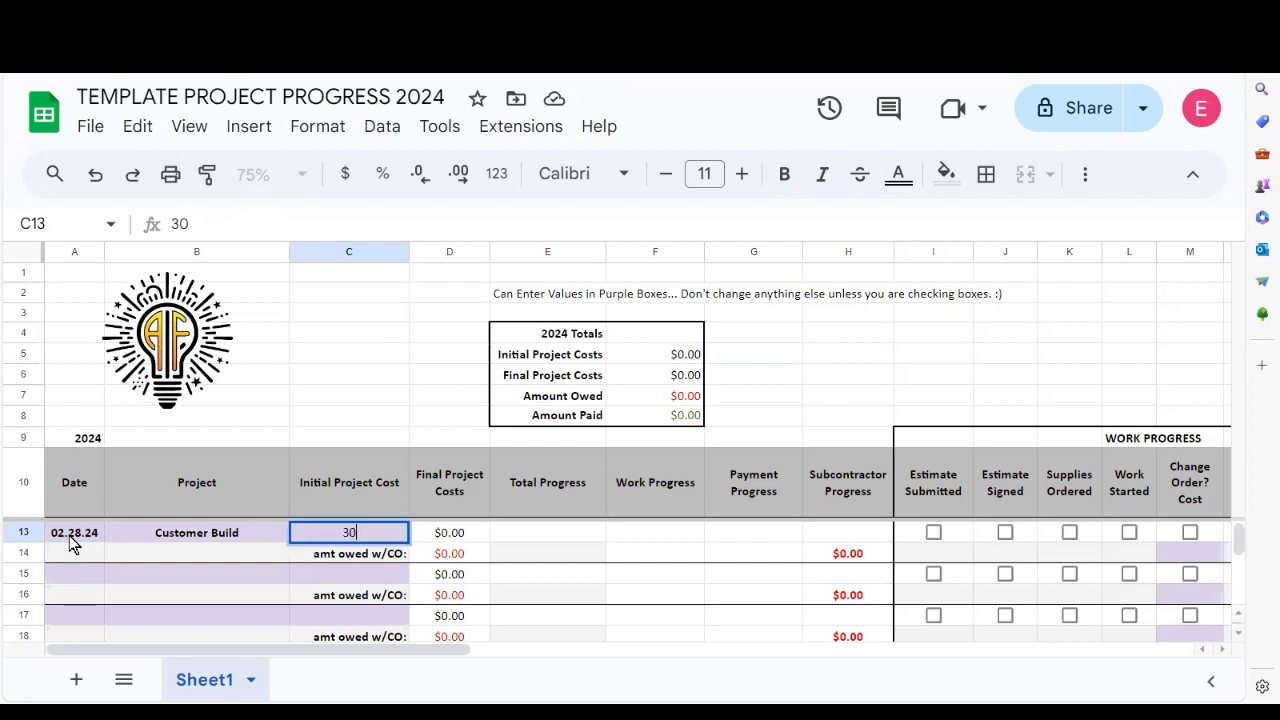
text(,000)
key(Return)
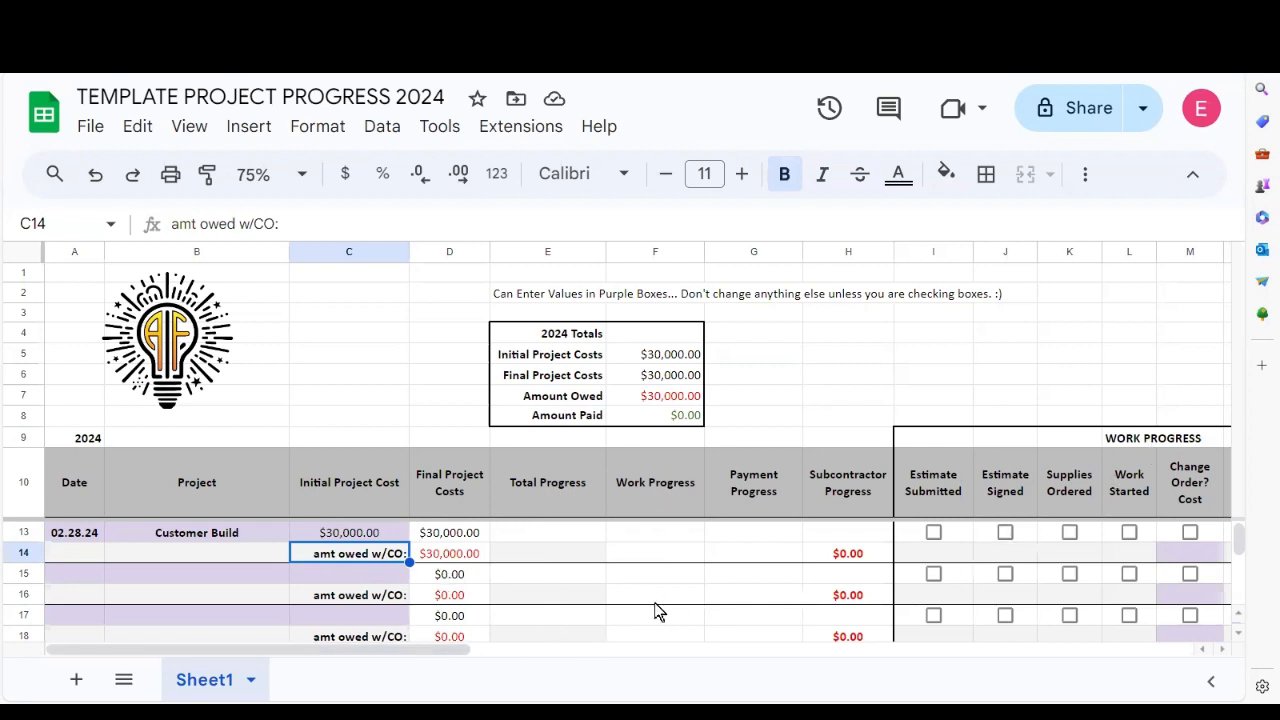
Mark Estimate Submitted, Estimate Signed, Supplies Ordered and Work Started as done for Customer Build
click(1222, 649)
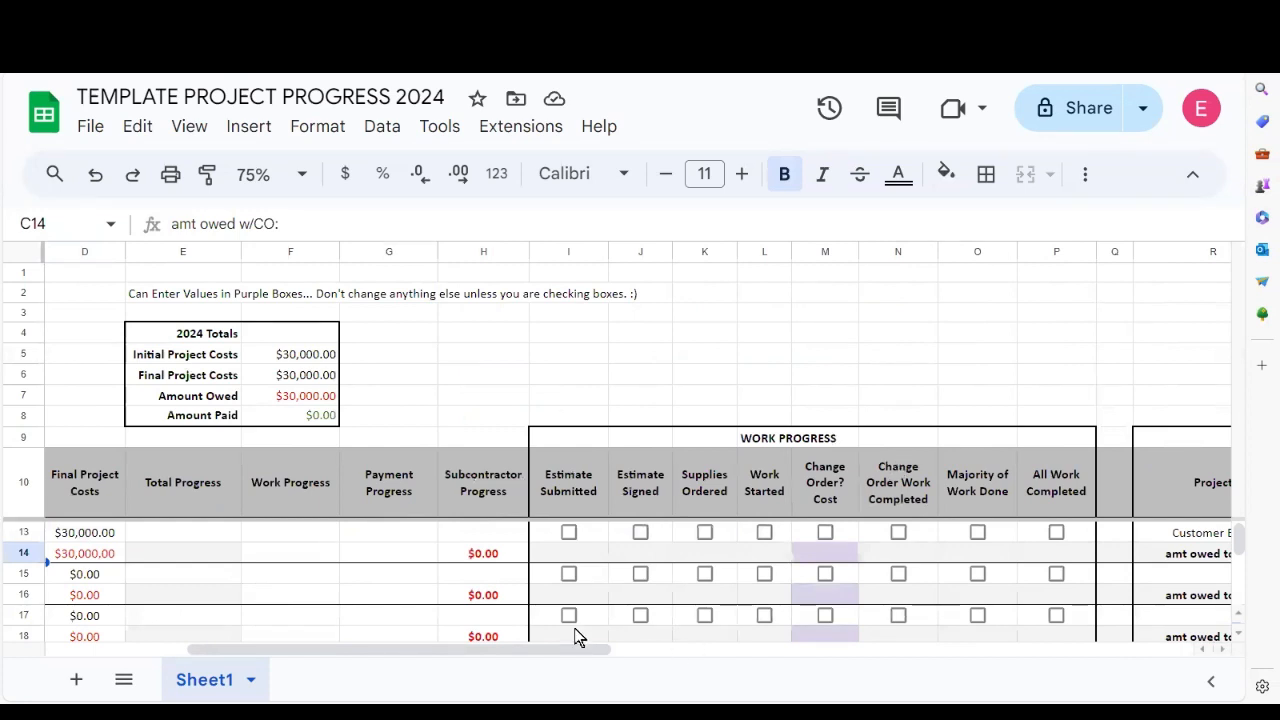
click(568, 533)
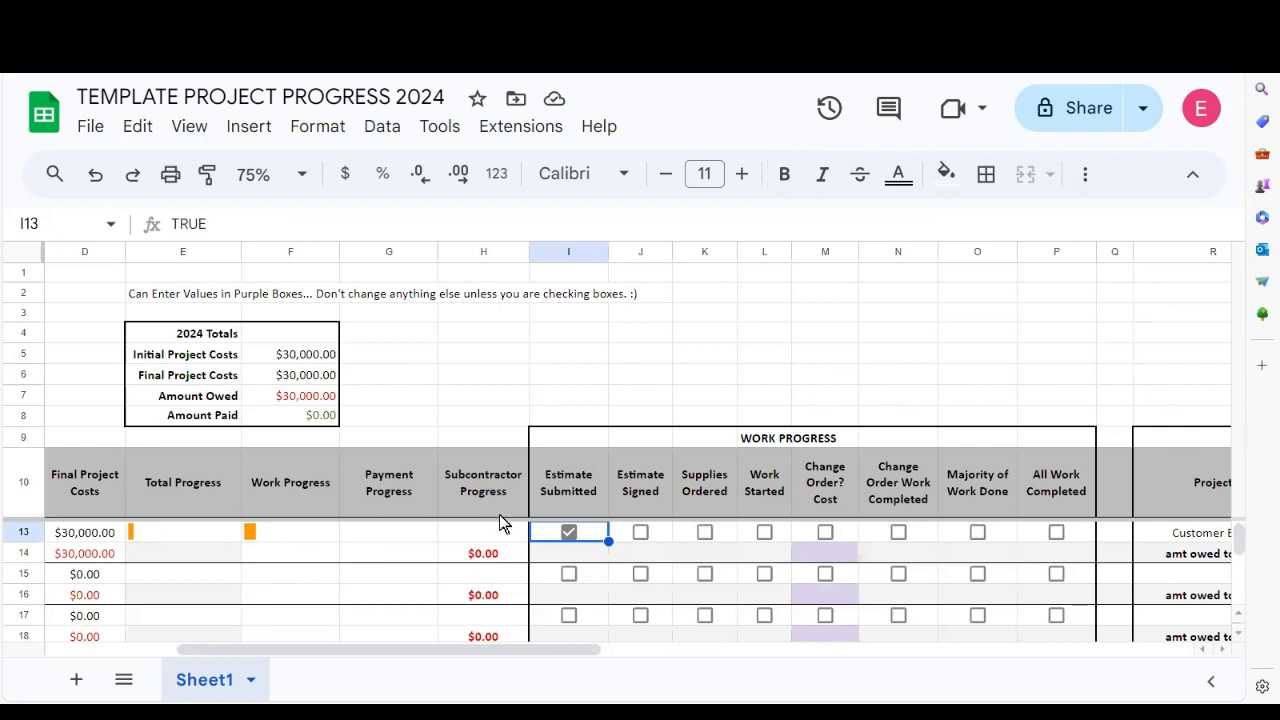
click(640, 532)
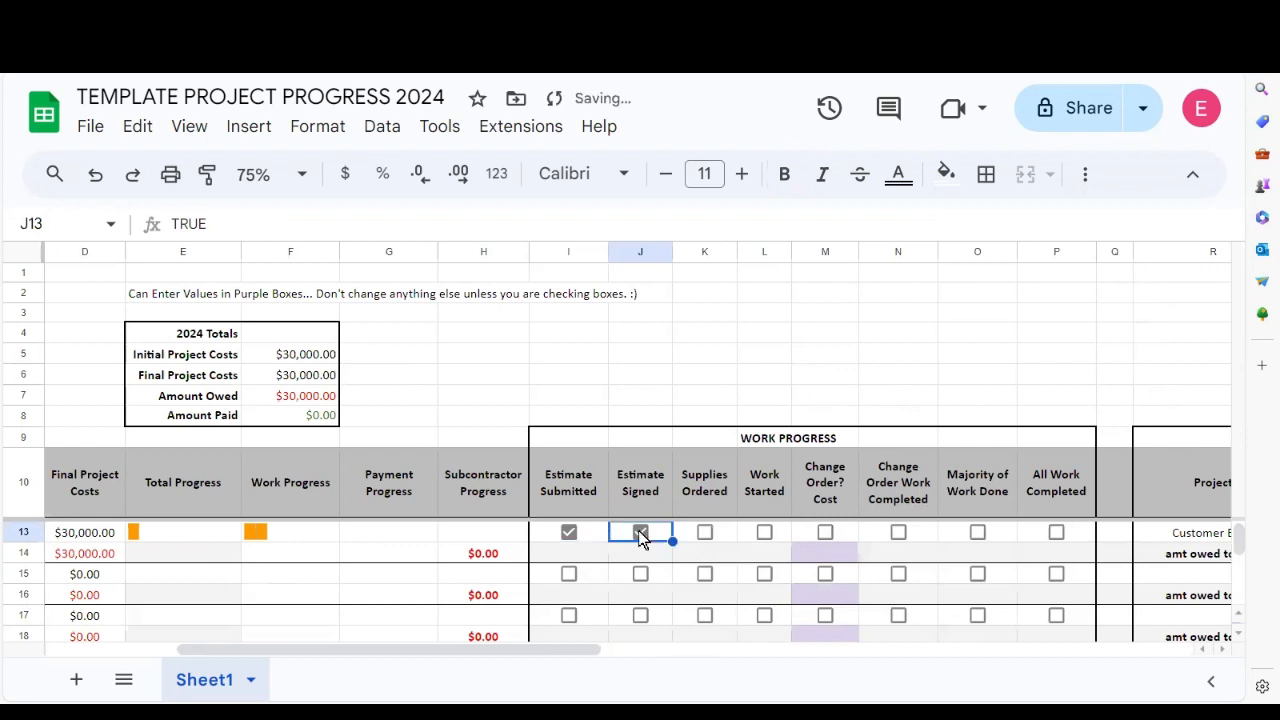
click(705, 534)
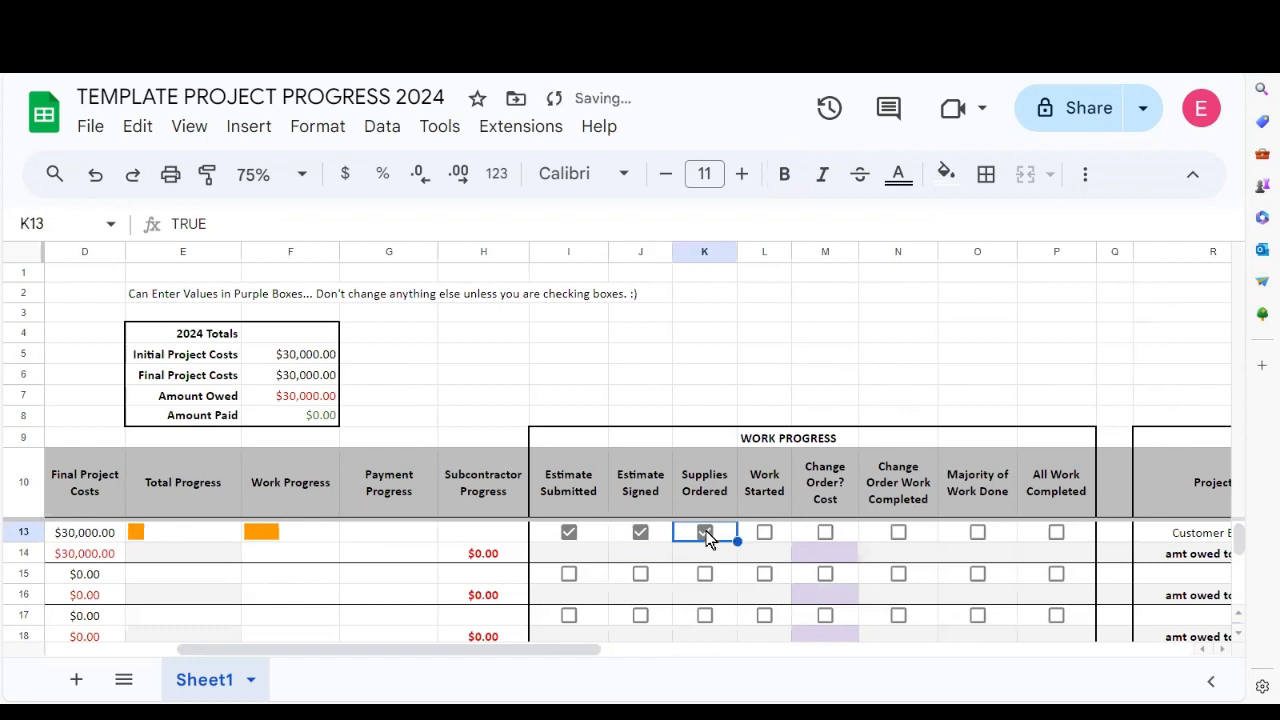
click(764, 532)
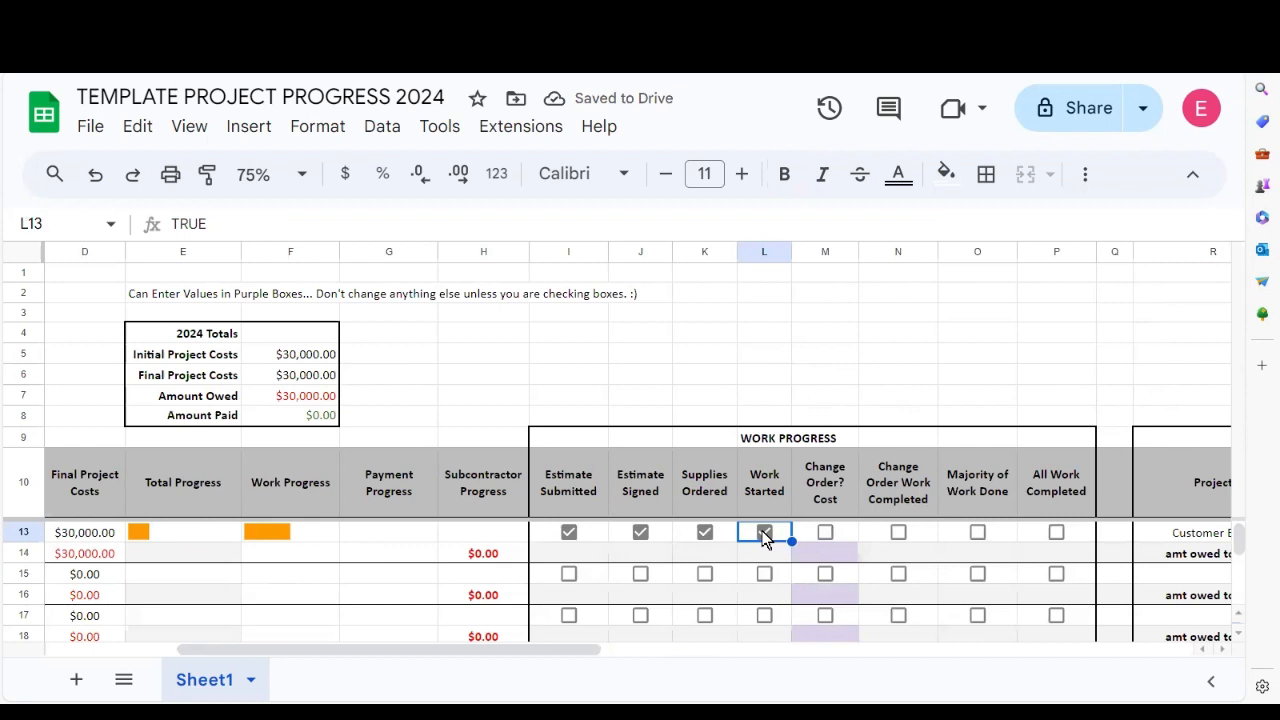
Mark a change order for Customer Build and enter its cost of 12000 below the checkbox
click(825, 534)
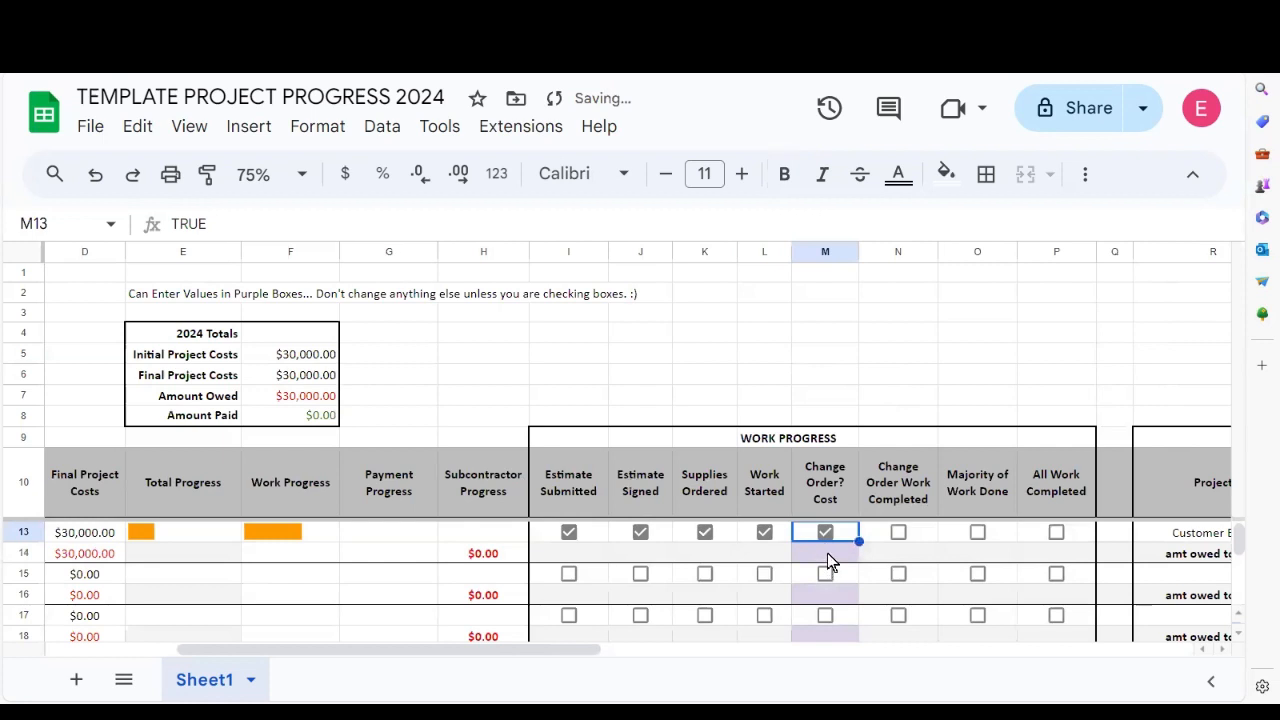
click(827, 558)
text(12000)
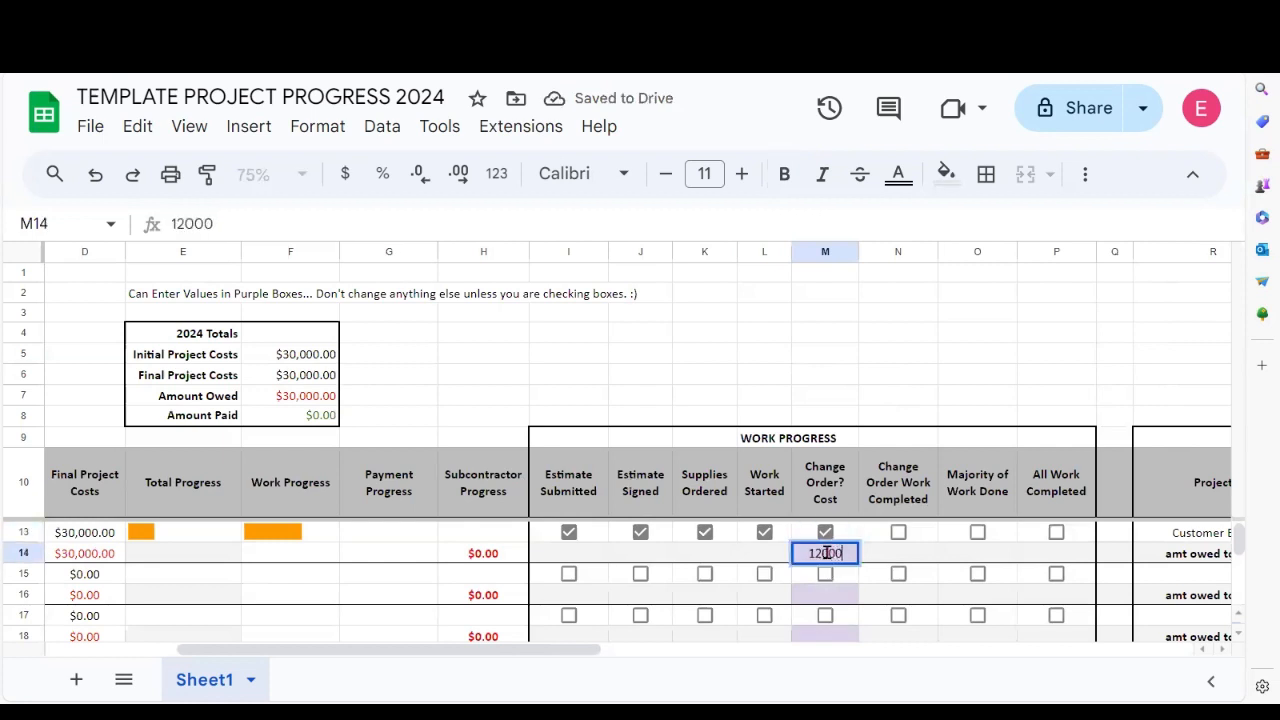
key(Return)
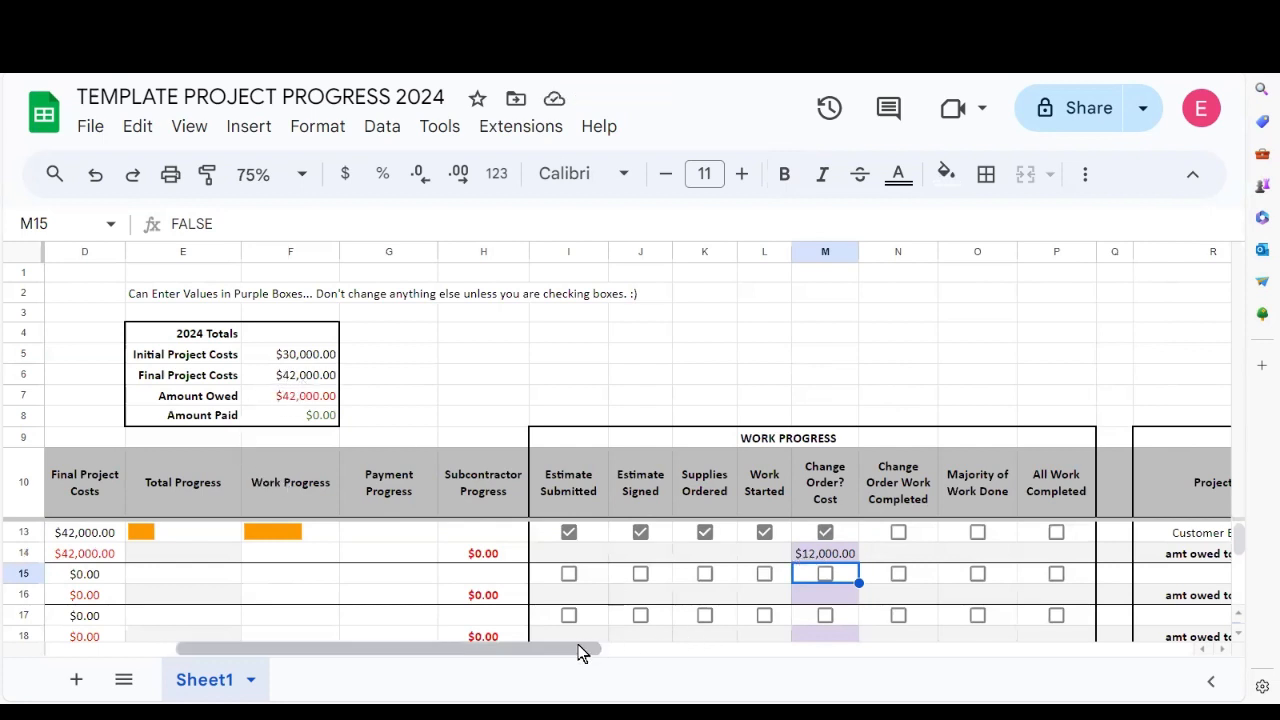
Mark Change Order Work Completed, Majority of Work Done and All Work Completed for Customer Build
drag(578, 644, 440, 646)
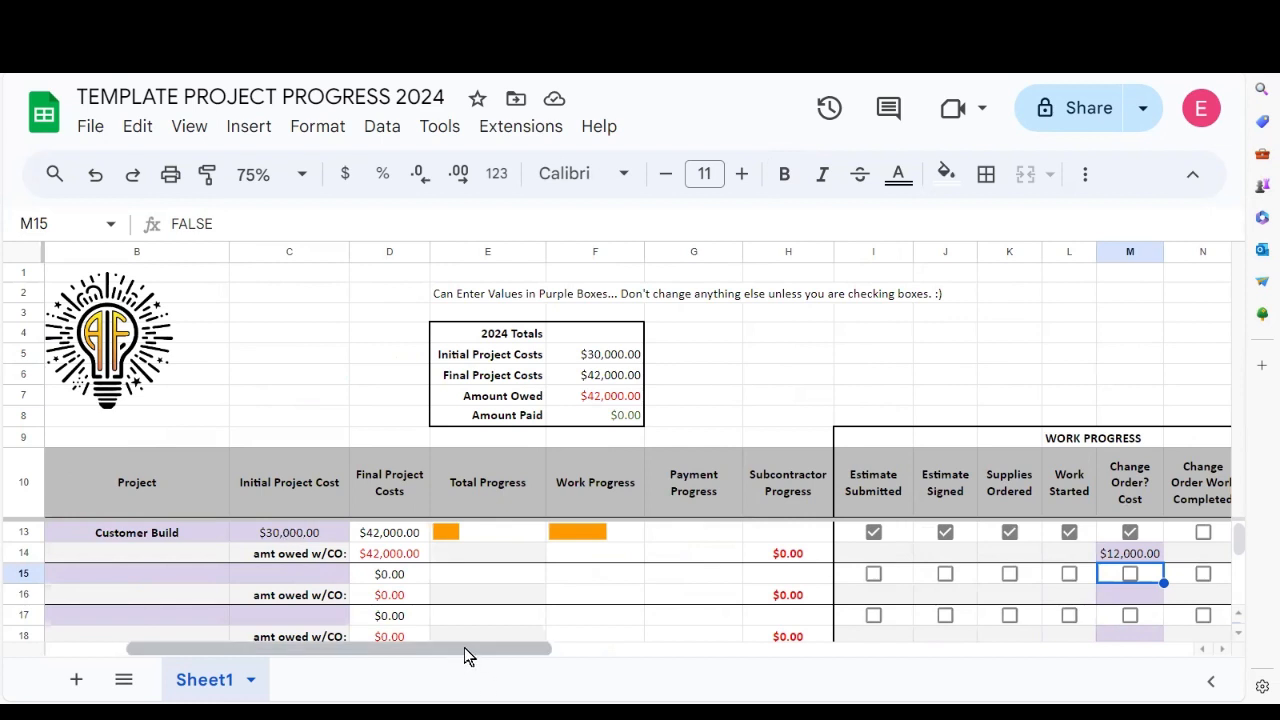
drag(464, 651, 539, 652)
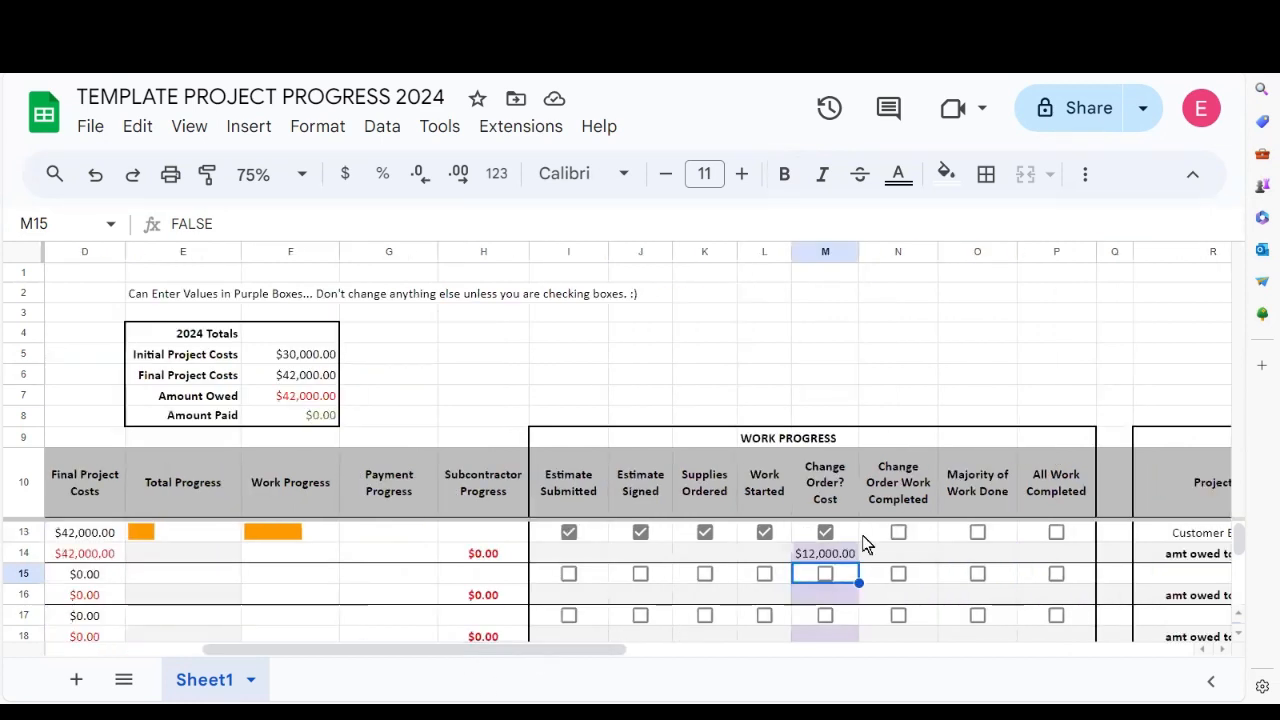
click(899, 534)
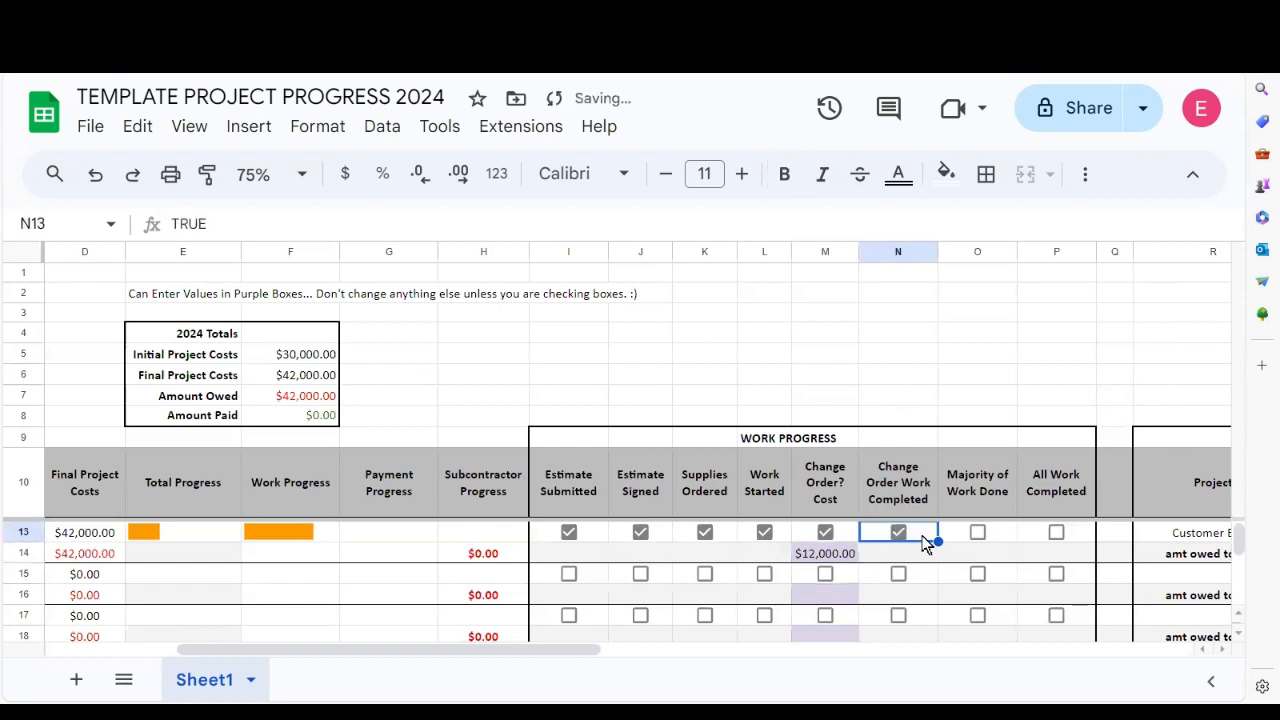
click(980, 534)
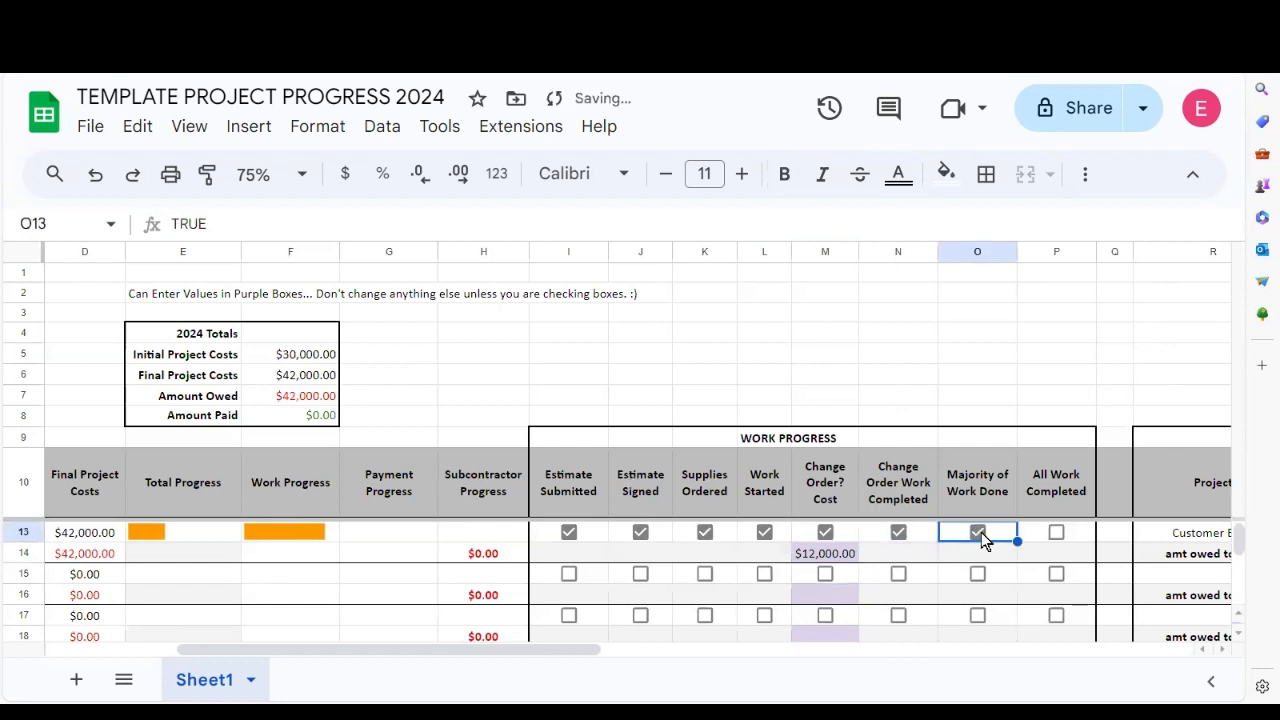
click(1056, 534)
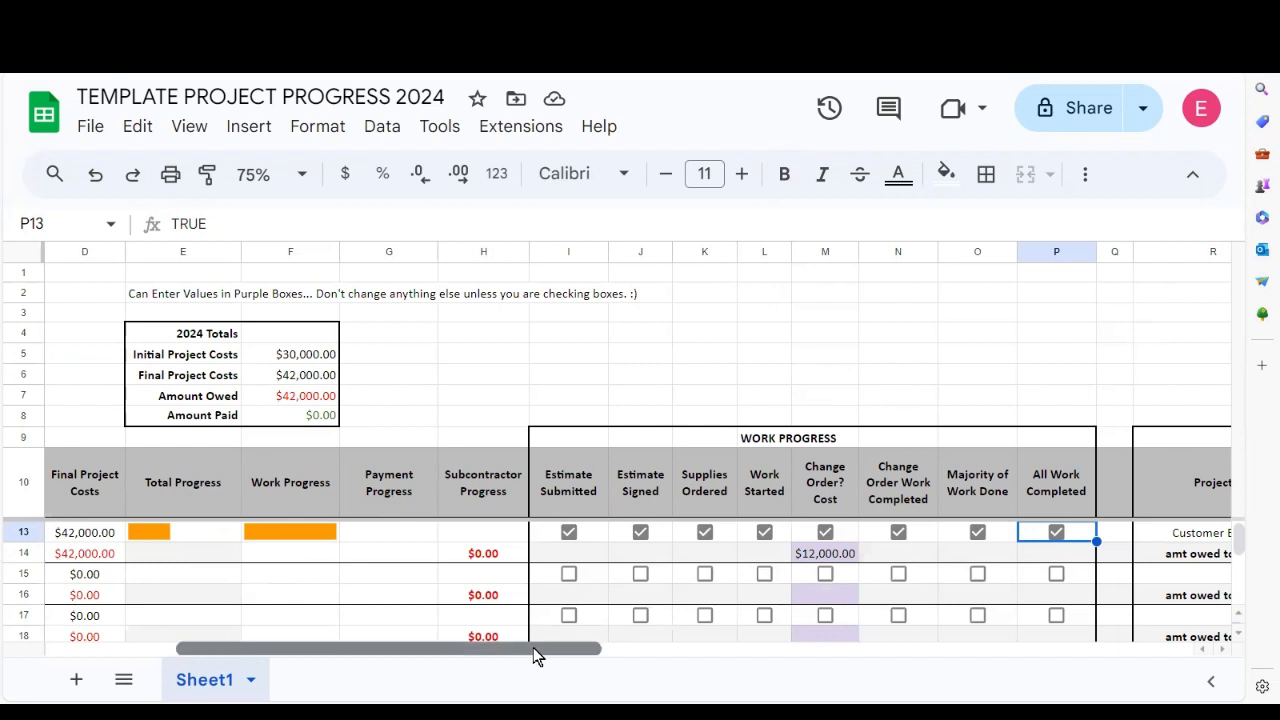
Mark subcontractors as hired for Customer Build and enter a subcontractor cost of 10000
drag(533, 647, 776, 657)
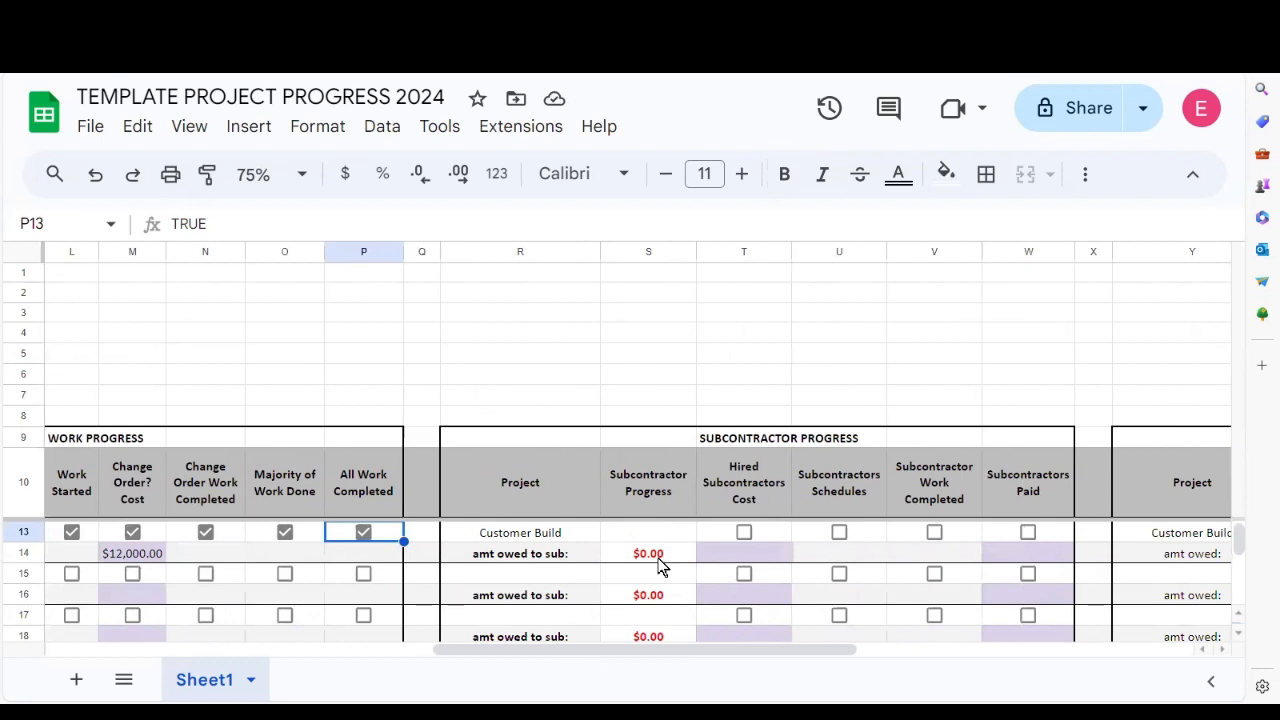
click(743, 534)
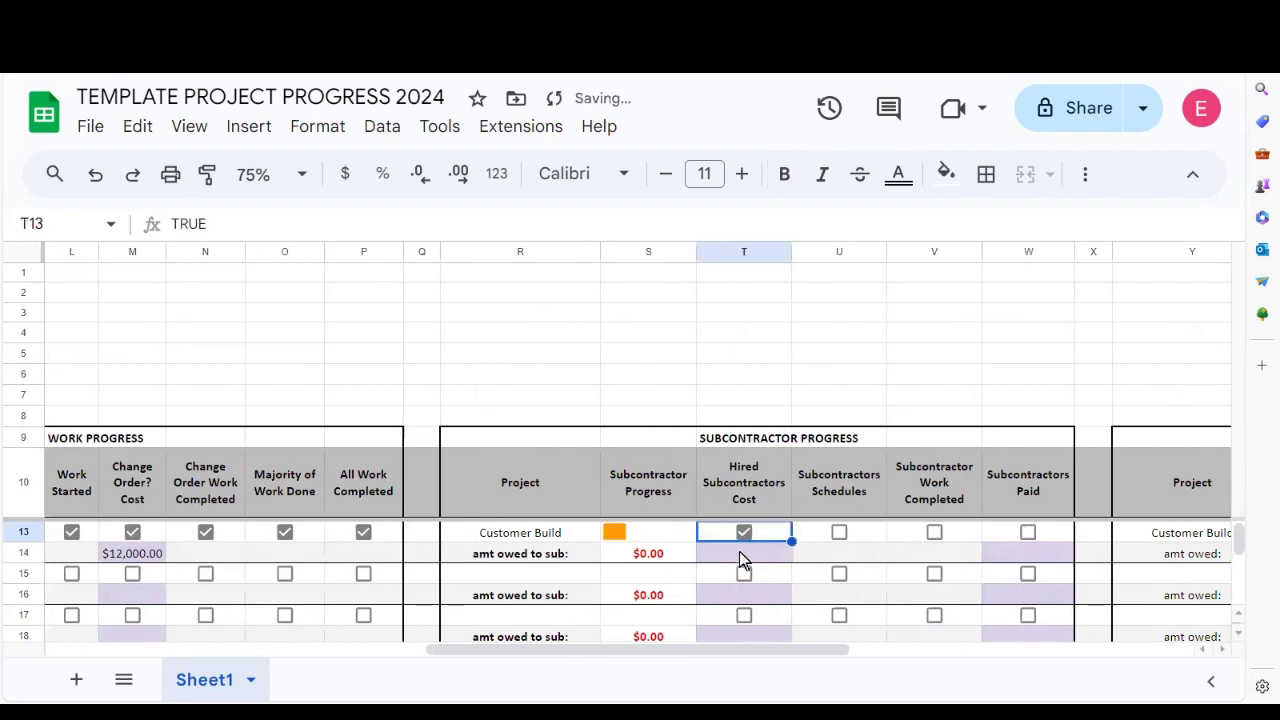
click(739, 551)
text(10000)
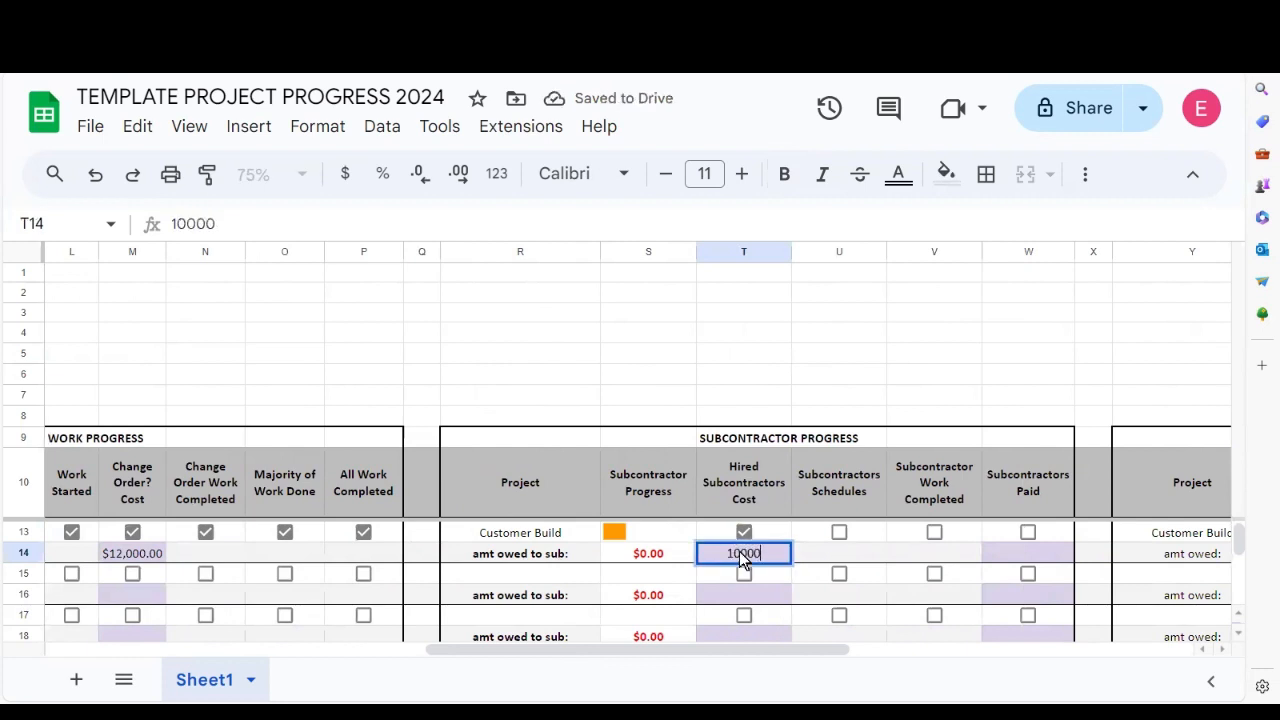
key(Return)
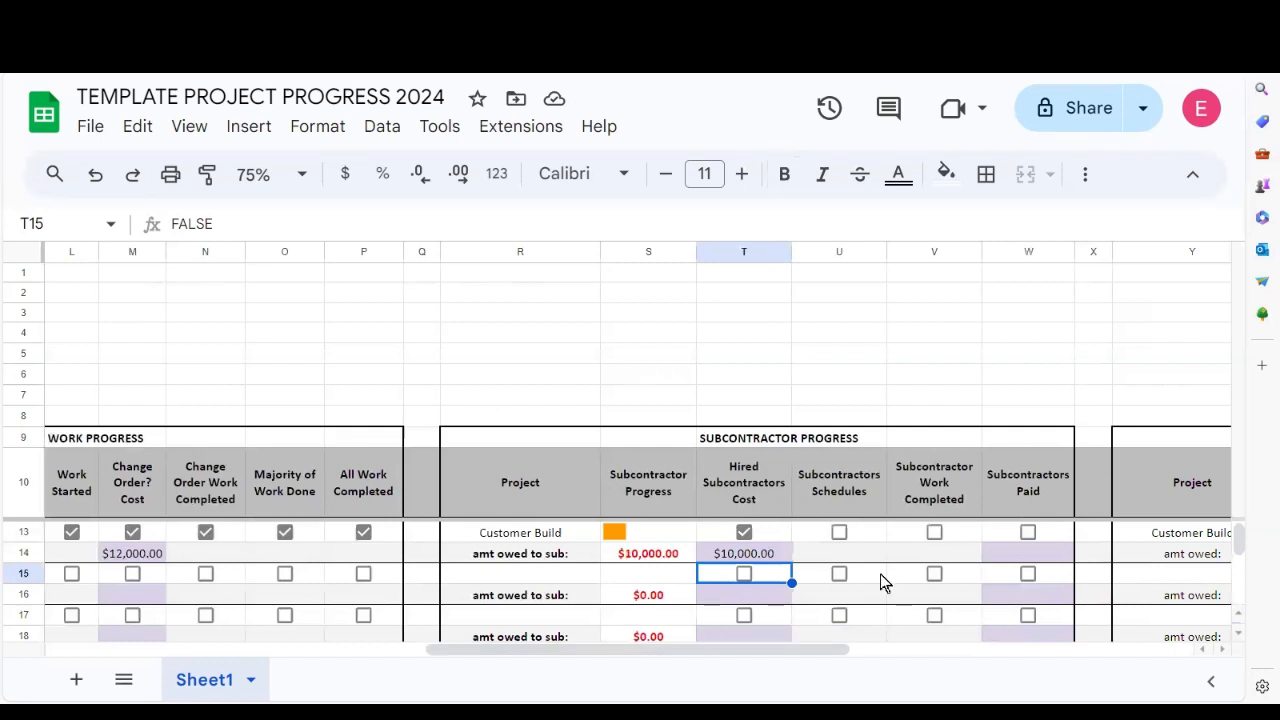
Check the updated project totals, and mark Subcontractors Schedules and Subcontractor Work Completed for Customer Build
drag(806, 649, 547, 629)
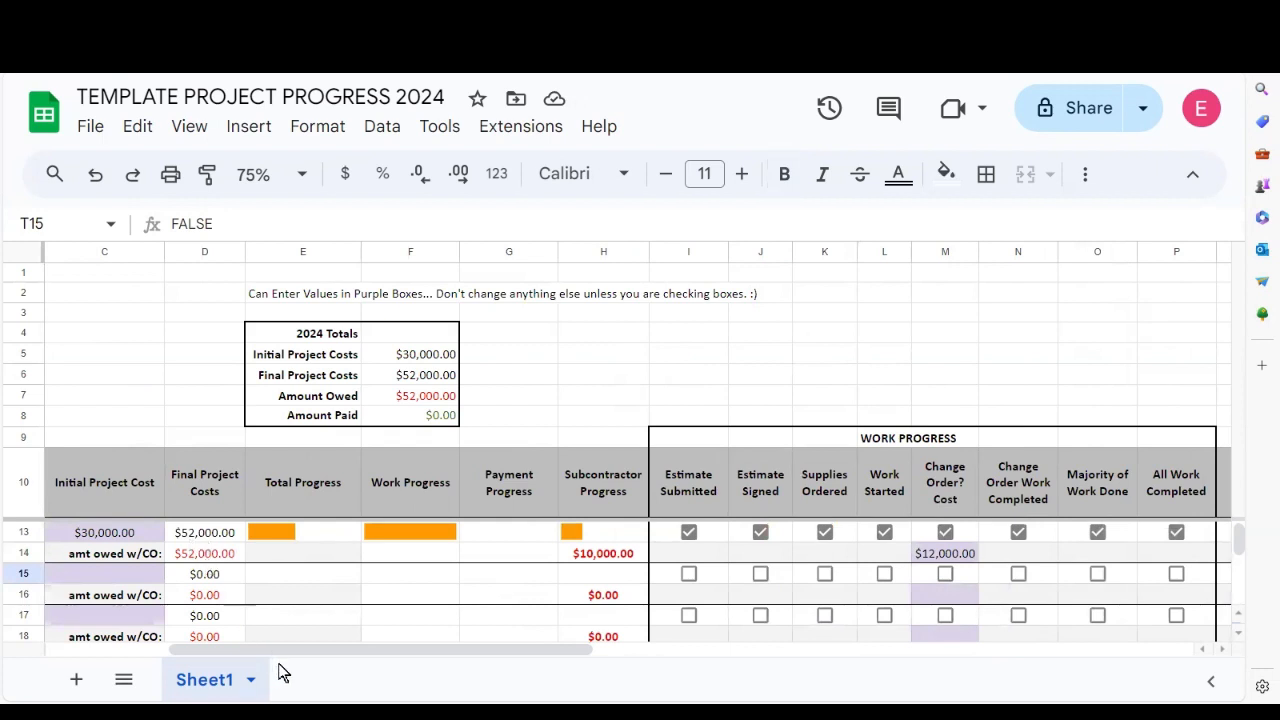
drag(277, 647, 621, 658)
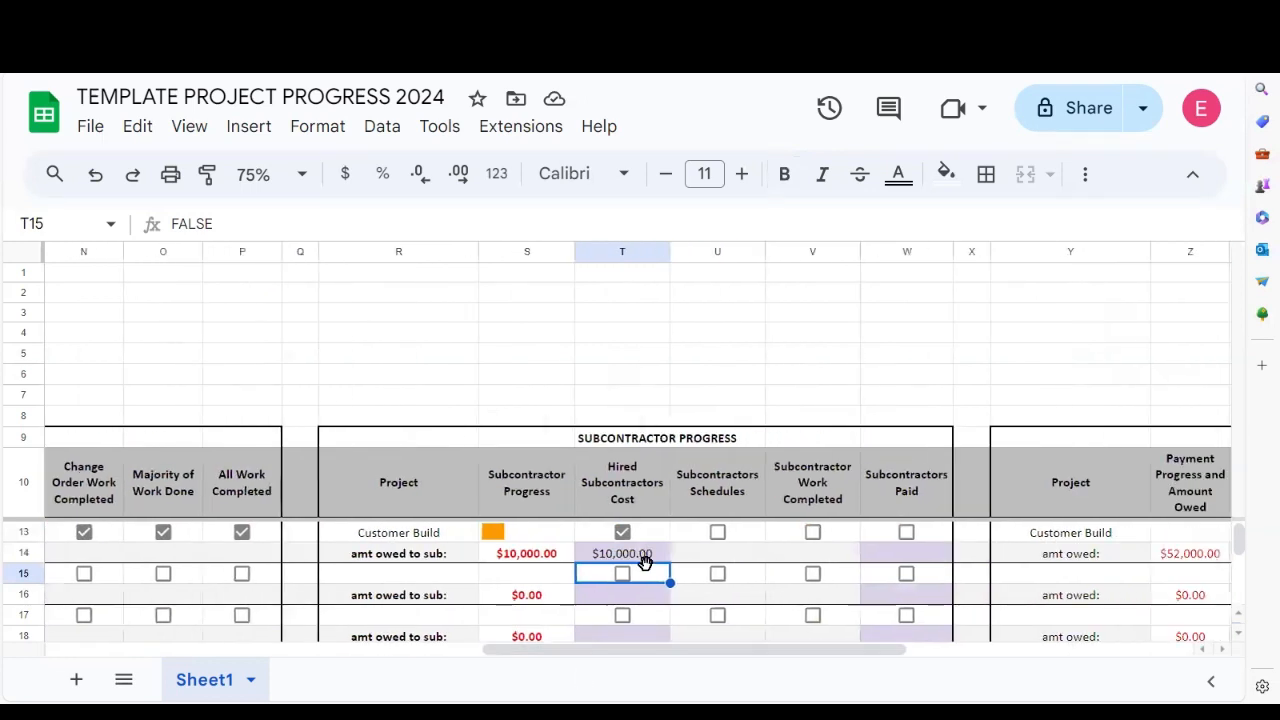
click(718, 533)
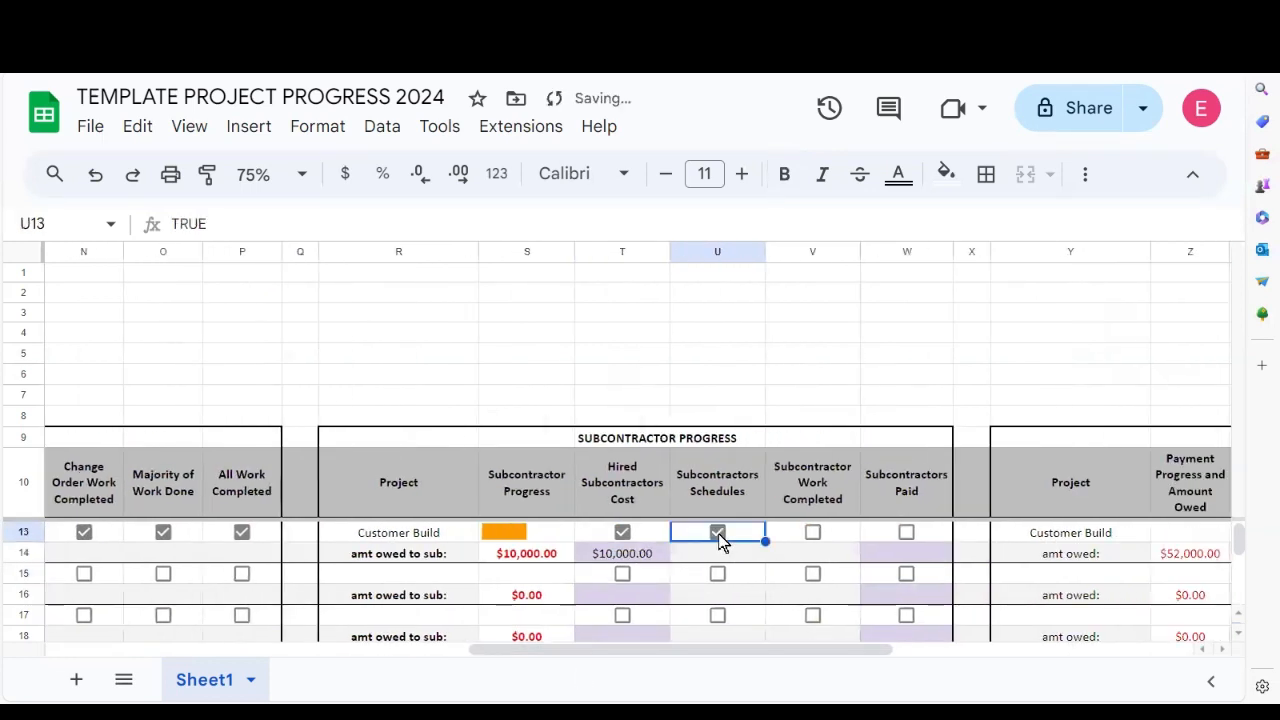
click(812, 533)
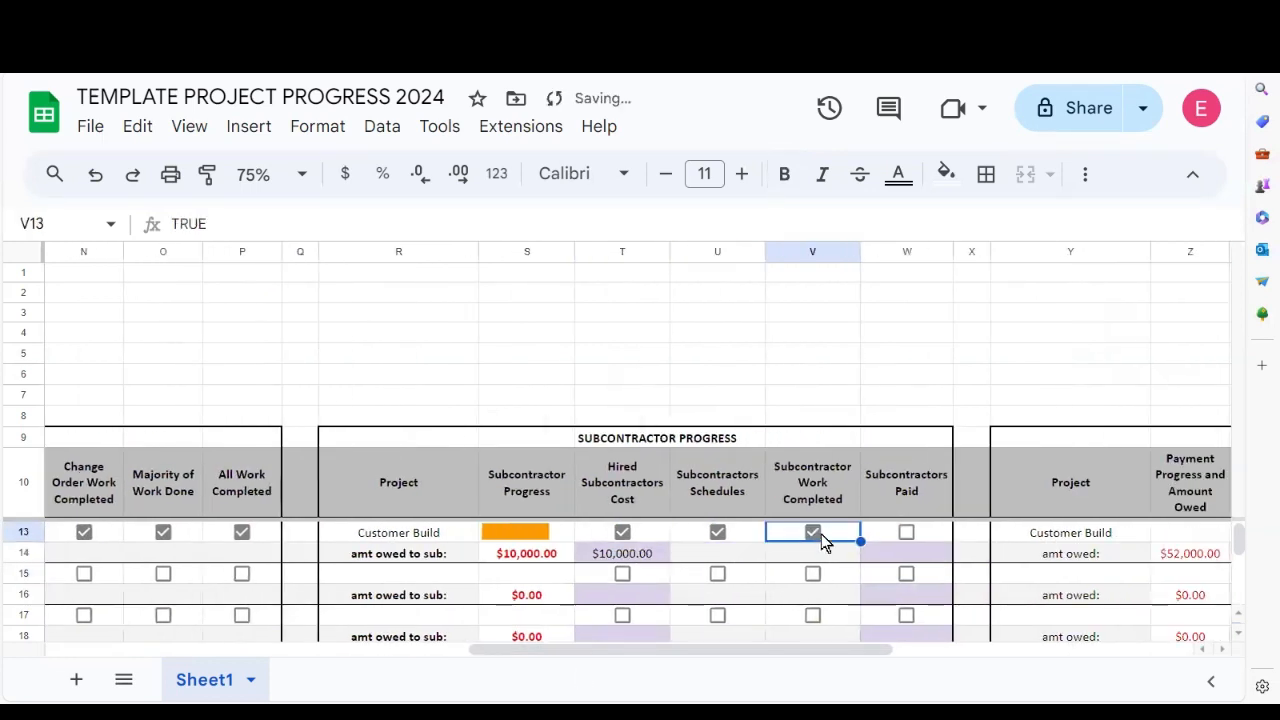
Mark Subcontractors Paid for Customer Build and enter a paid amount of 5000
click(906, 533)
click(912, 561)
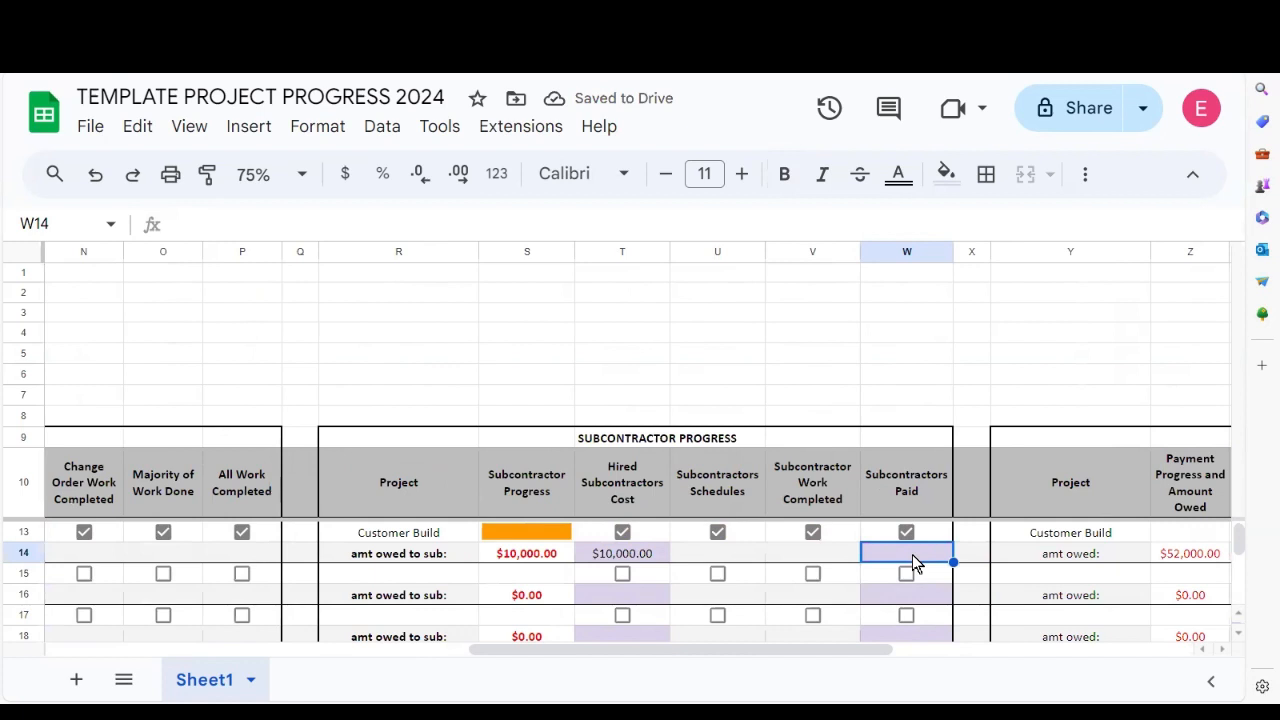
text(5000)
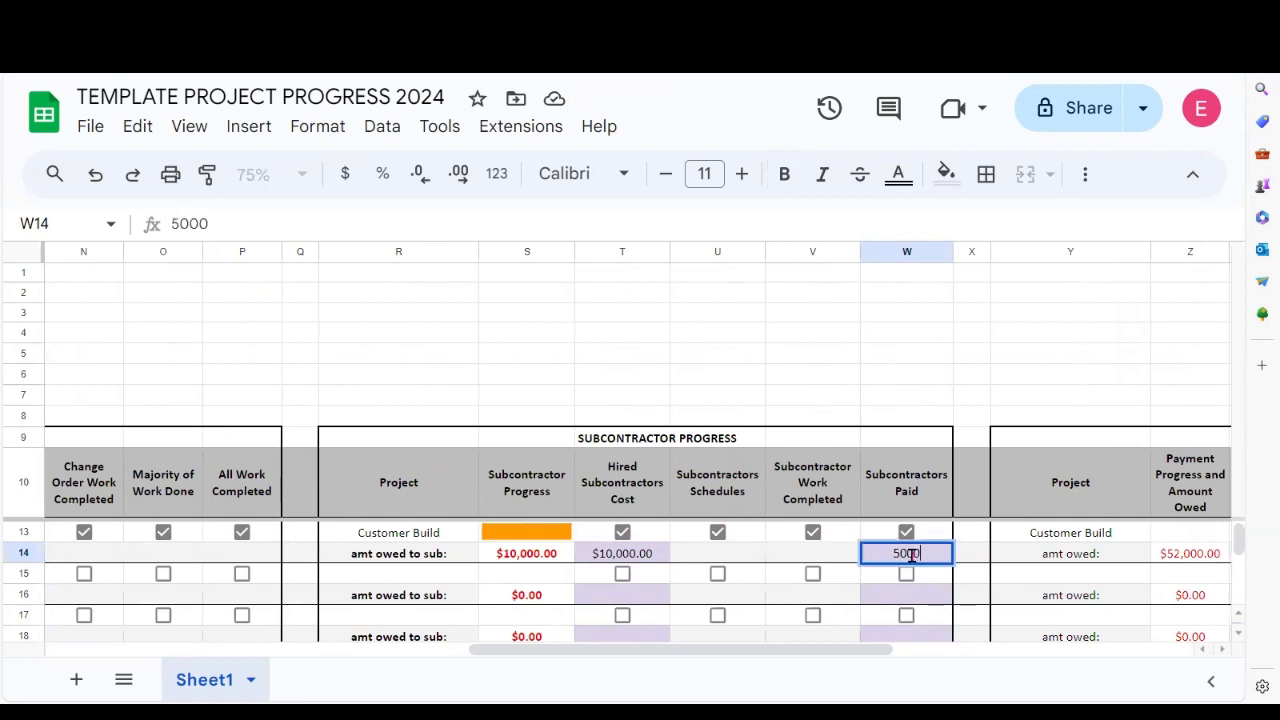
key(Return)
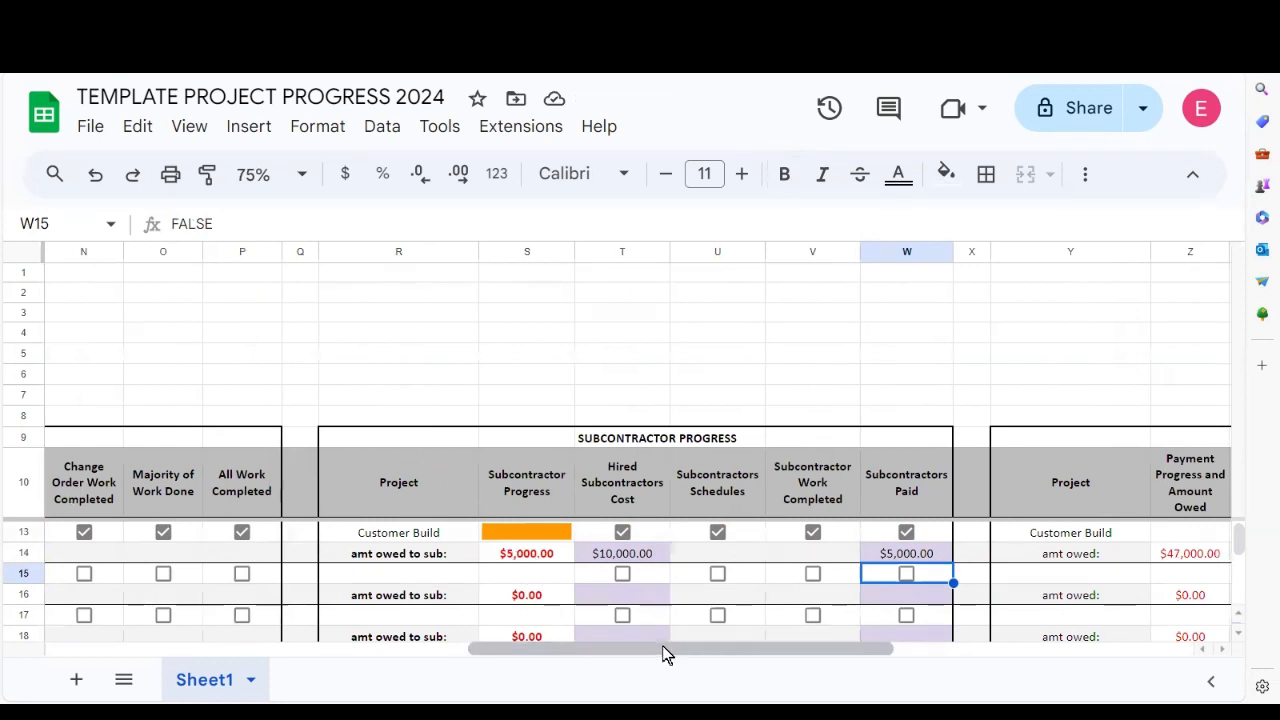
Check the 2024 project totals and set the Subcontractors Paid amount for Customer Build to 10000
drag(661, 648, 346, 660)
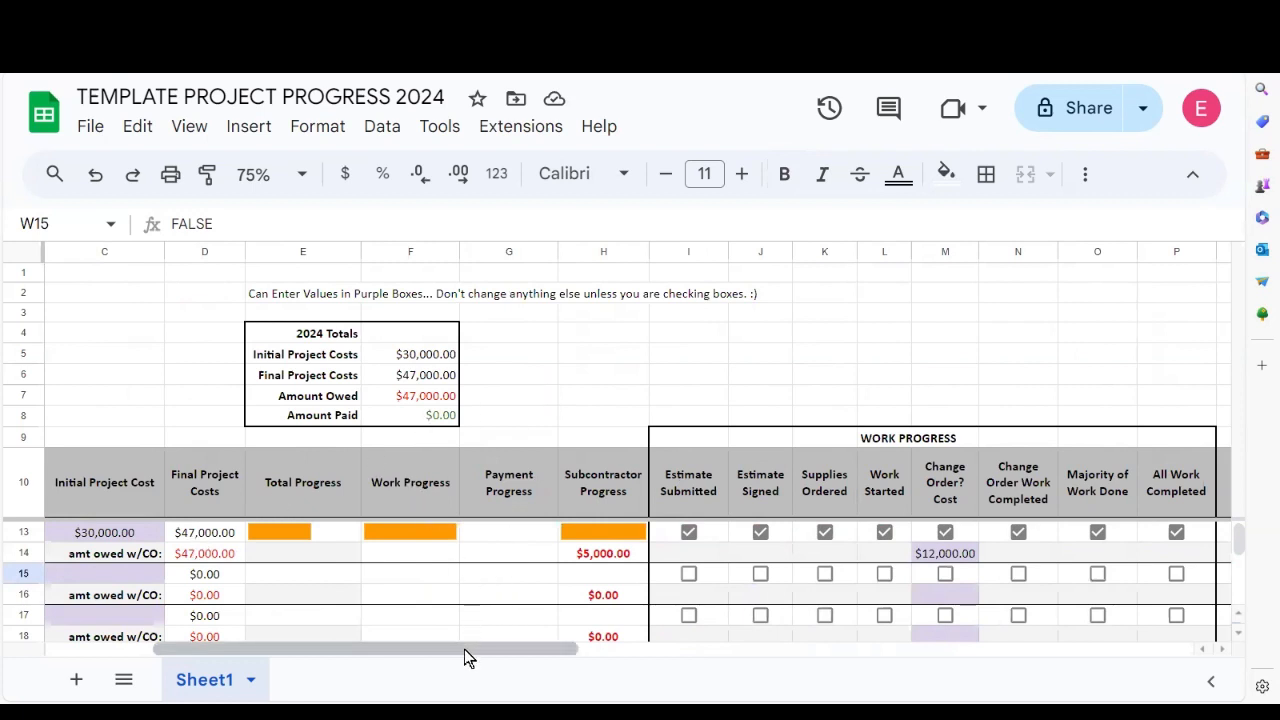
drag(464, 649, 798, 676)
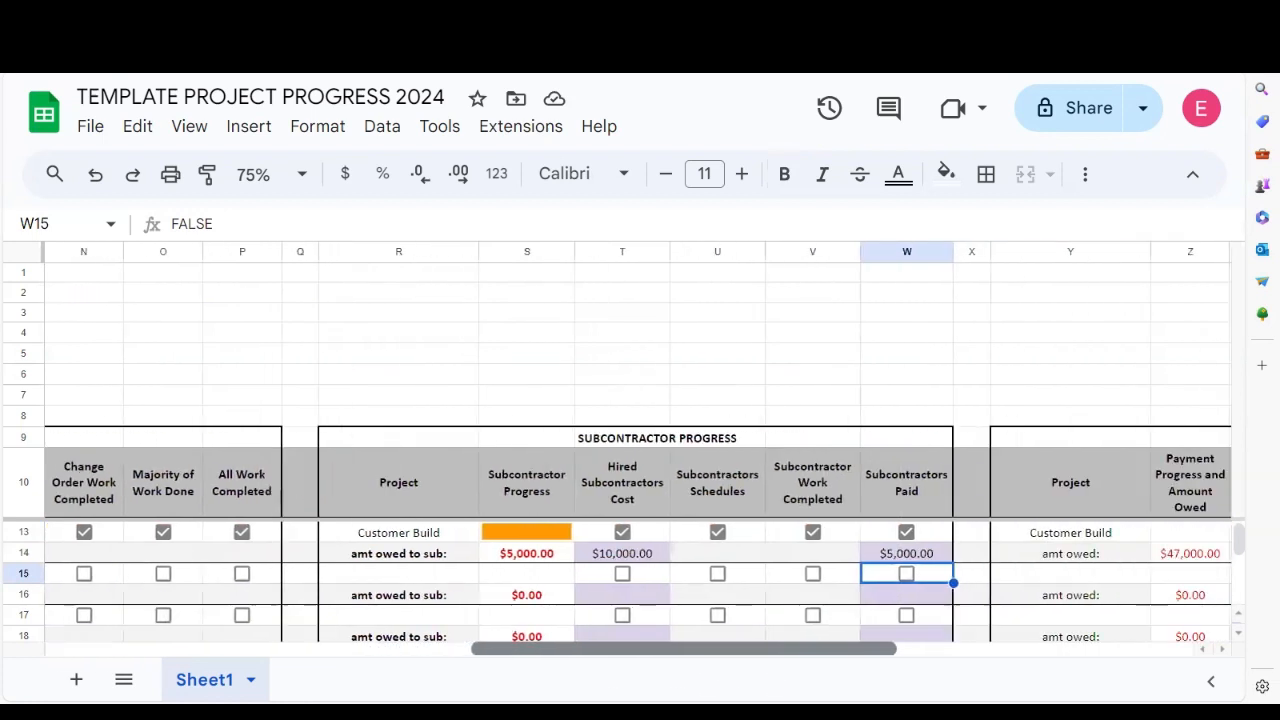
click(895, 557)
text(10000)
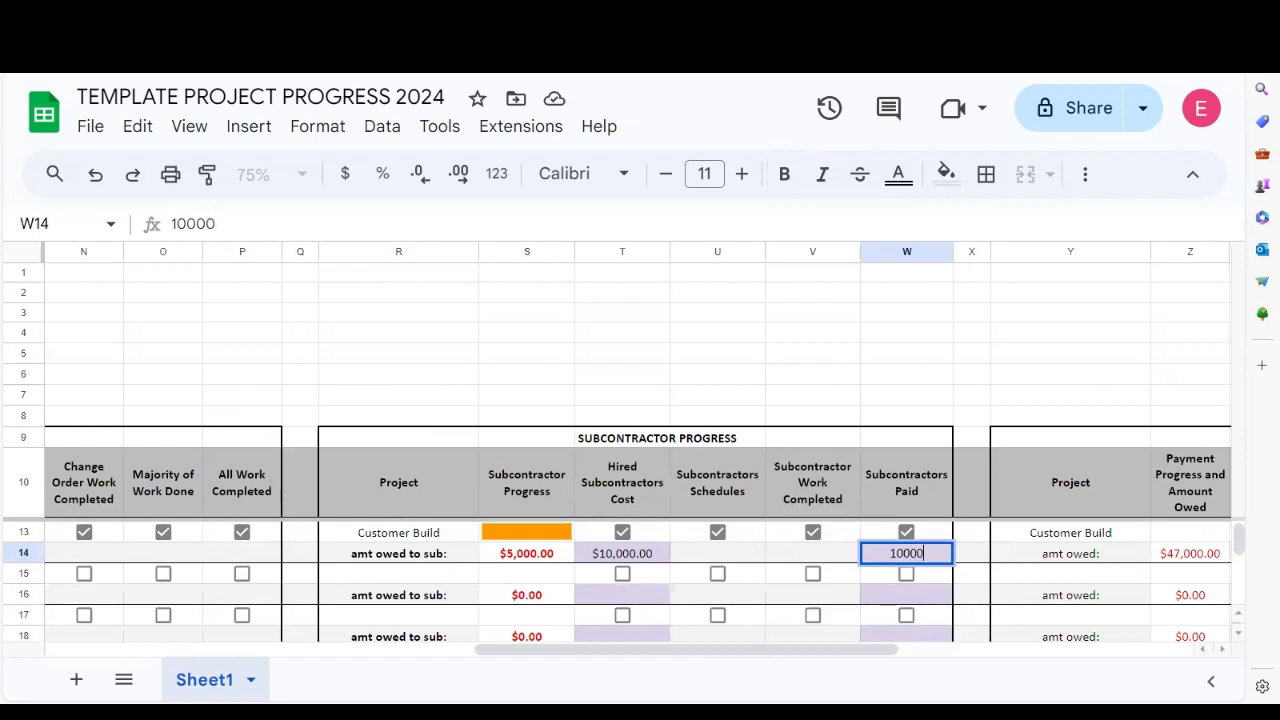
key(Return)
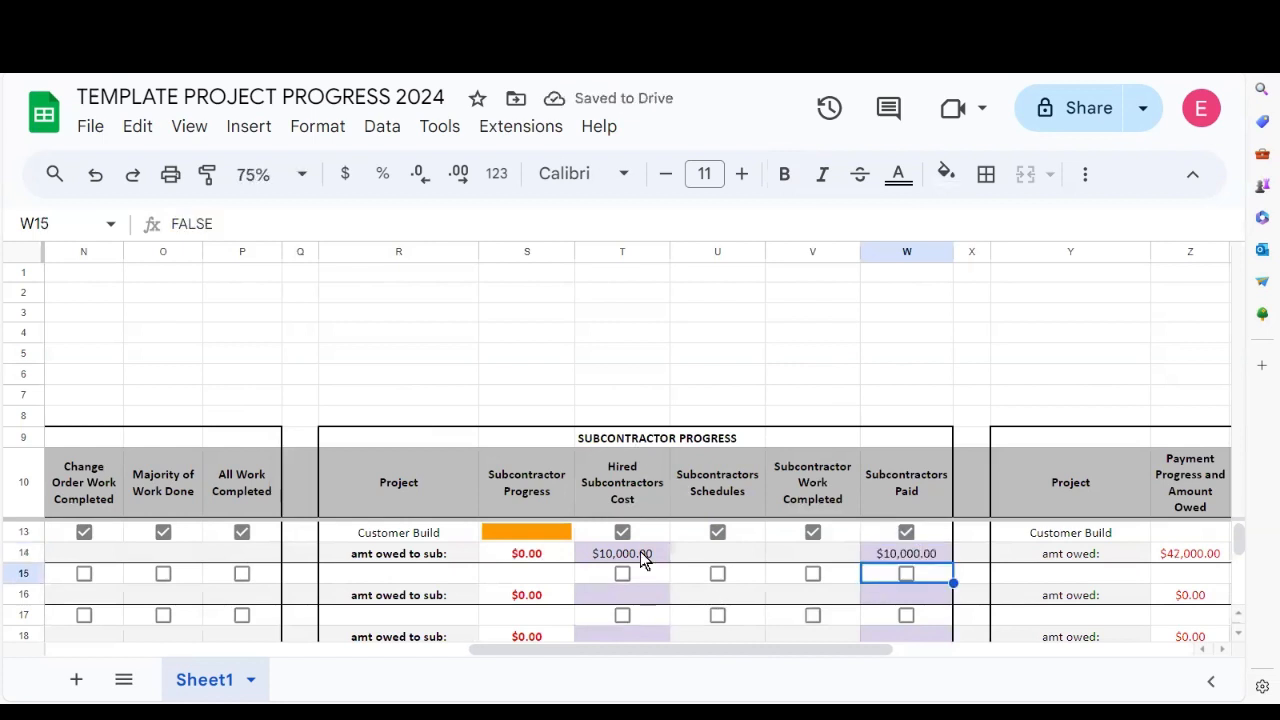
Mark Initial 20% Payment, Payment 2 20% and Payment 3 30% for Customer Build in the payment progress section
drag(651, 650, 991, 680)
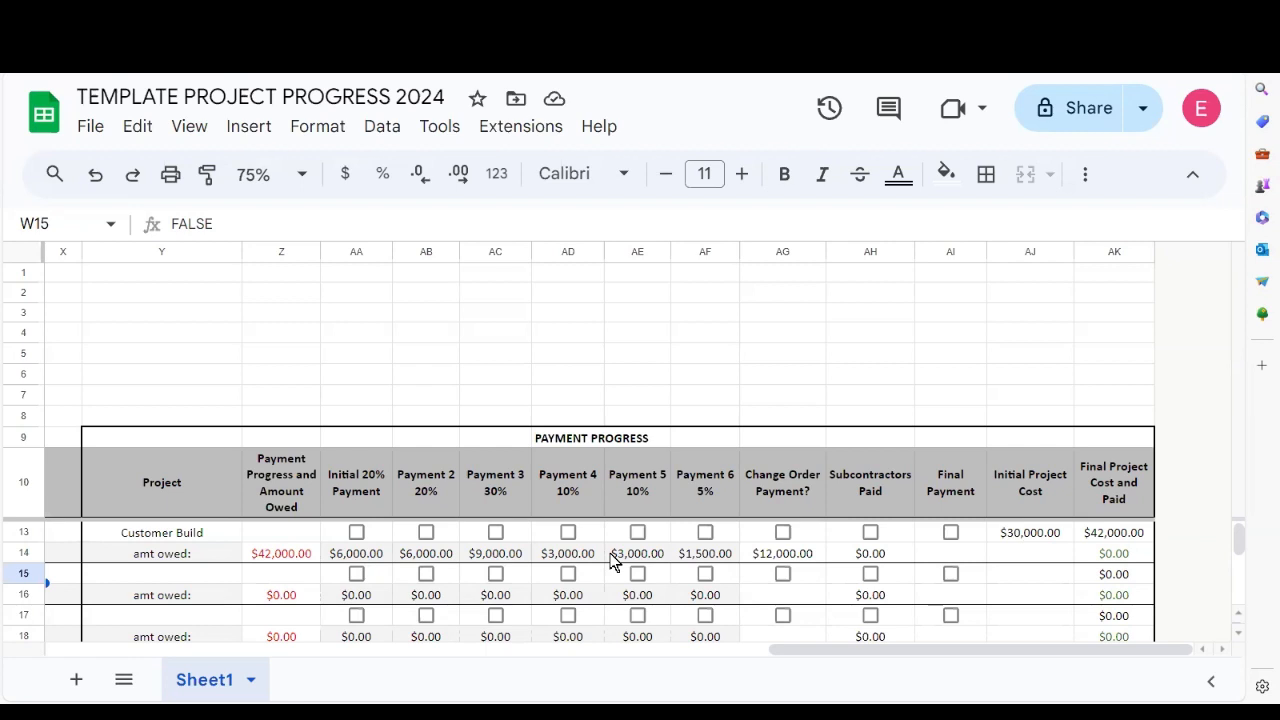
click(357, 533)
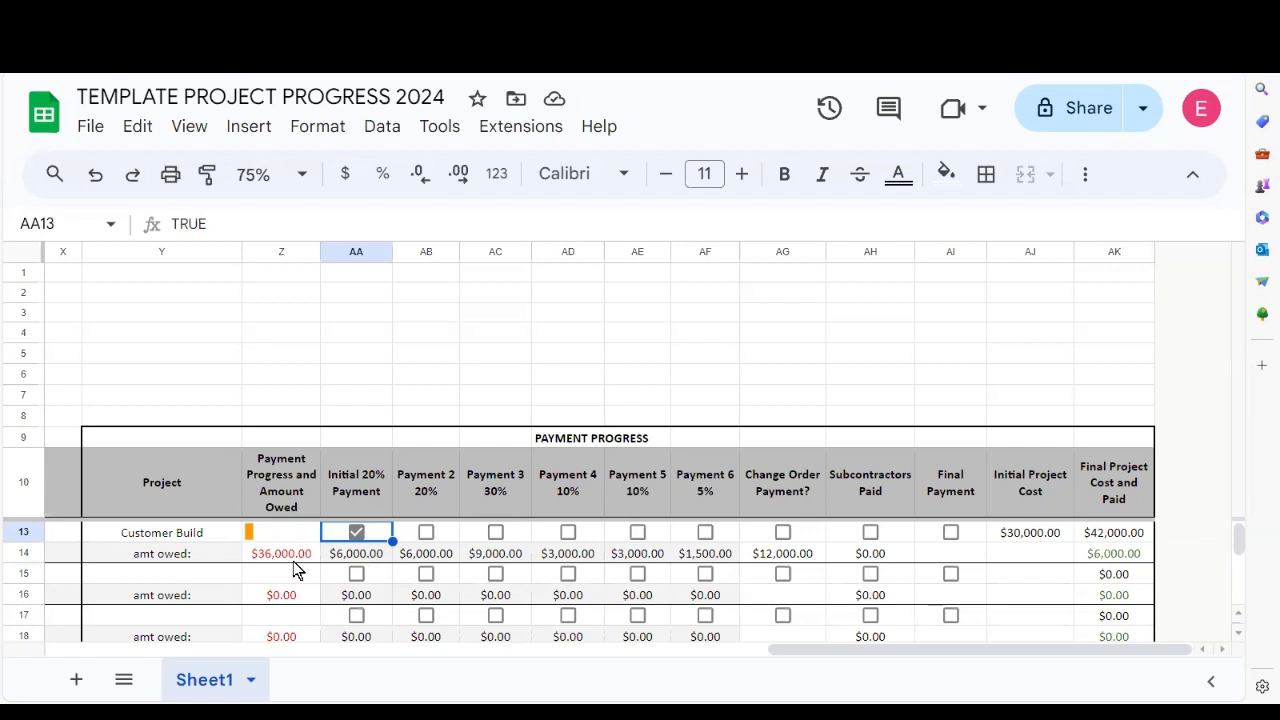
click(425, 532)
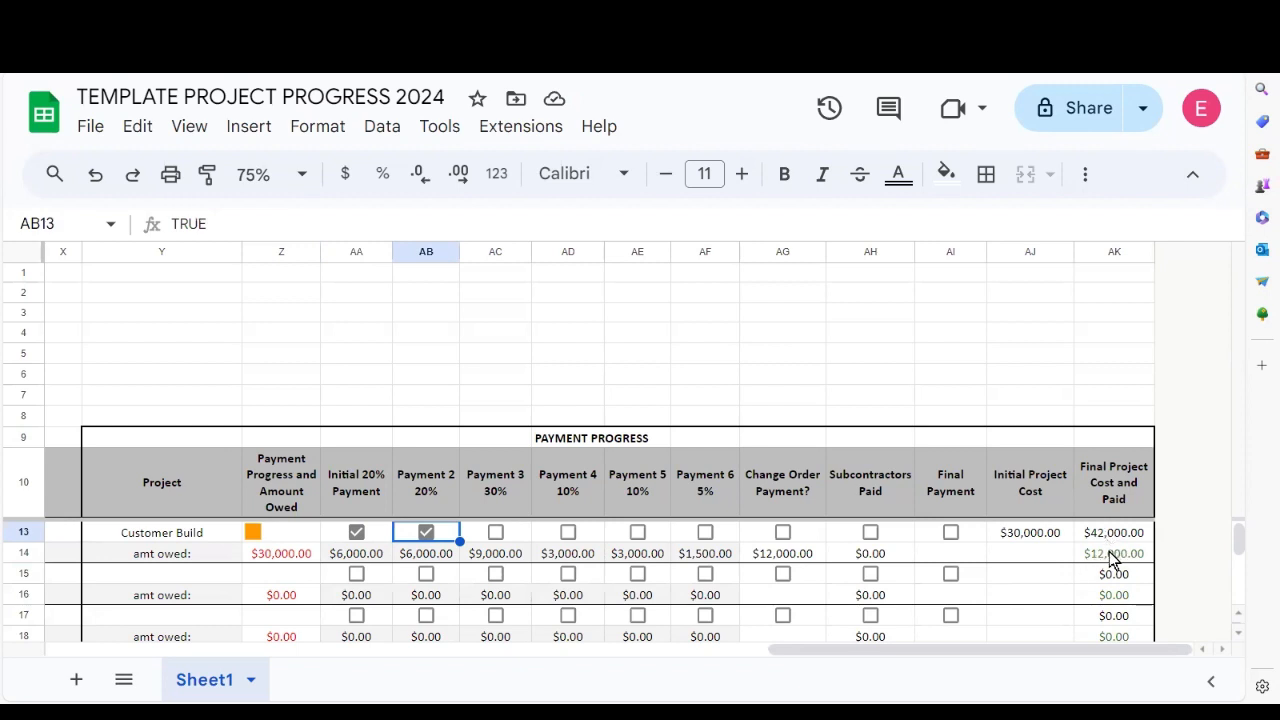
click(496, 533)
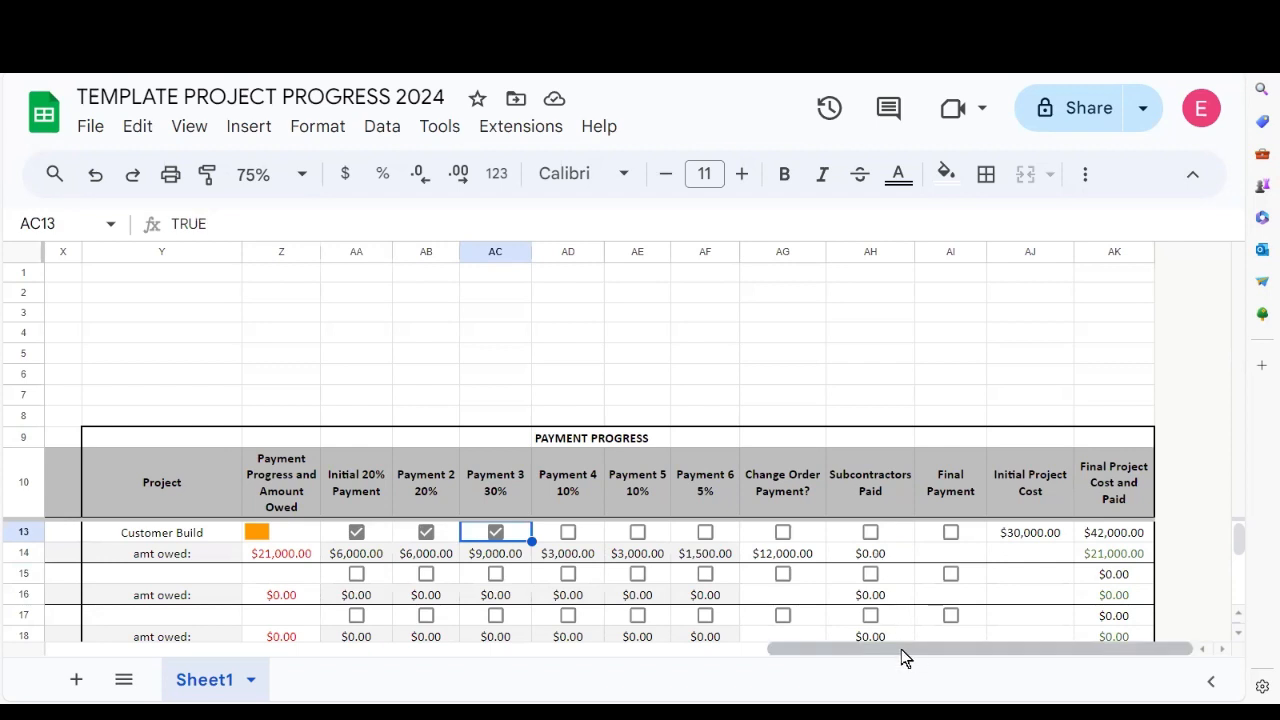
Set the Subcontractors Paid amount for Customer Build to 5000 in the subcontractor progress section
drag(901, 649, 751, 649)
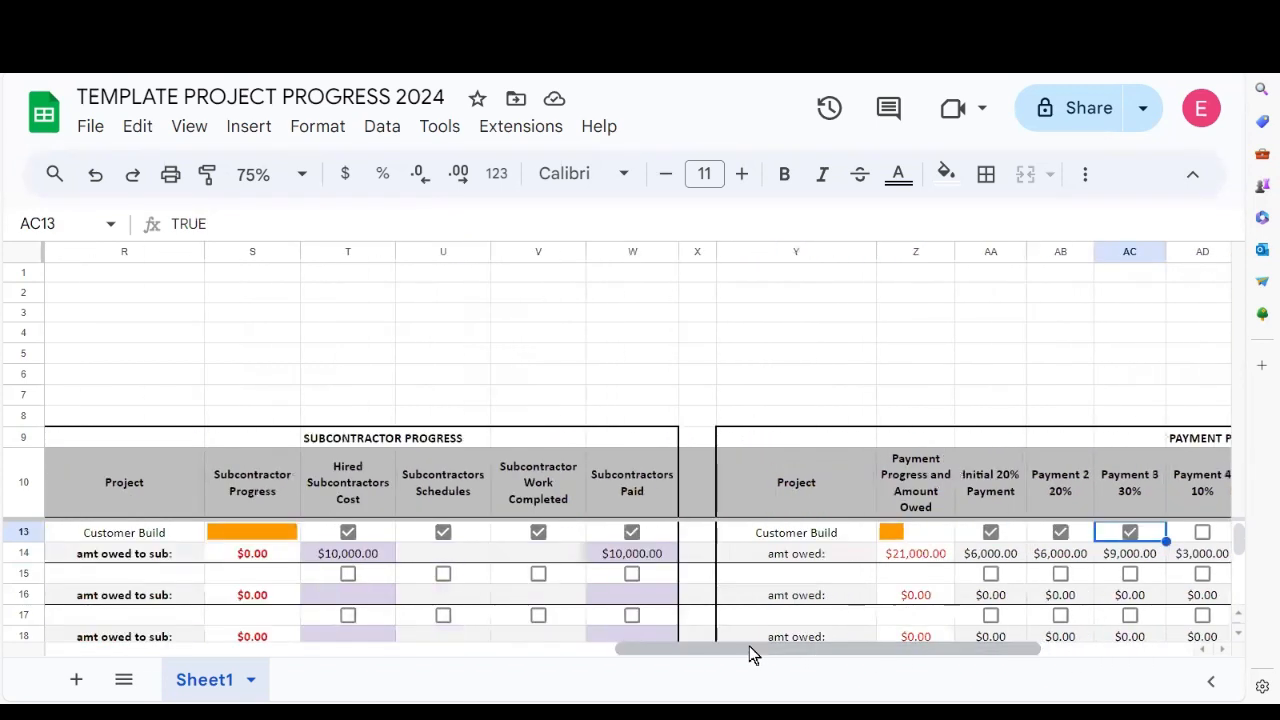
click(641, 557)
text(5000)
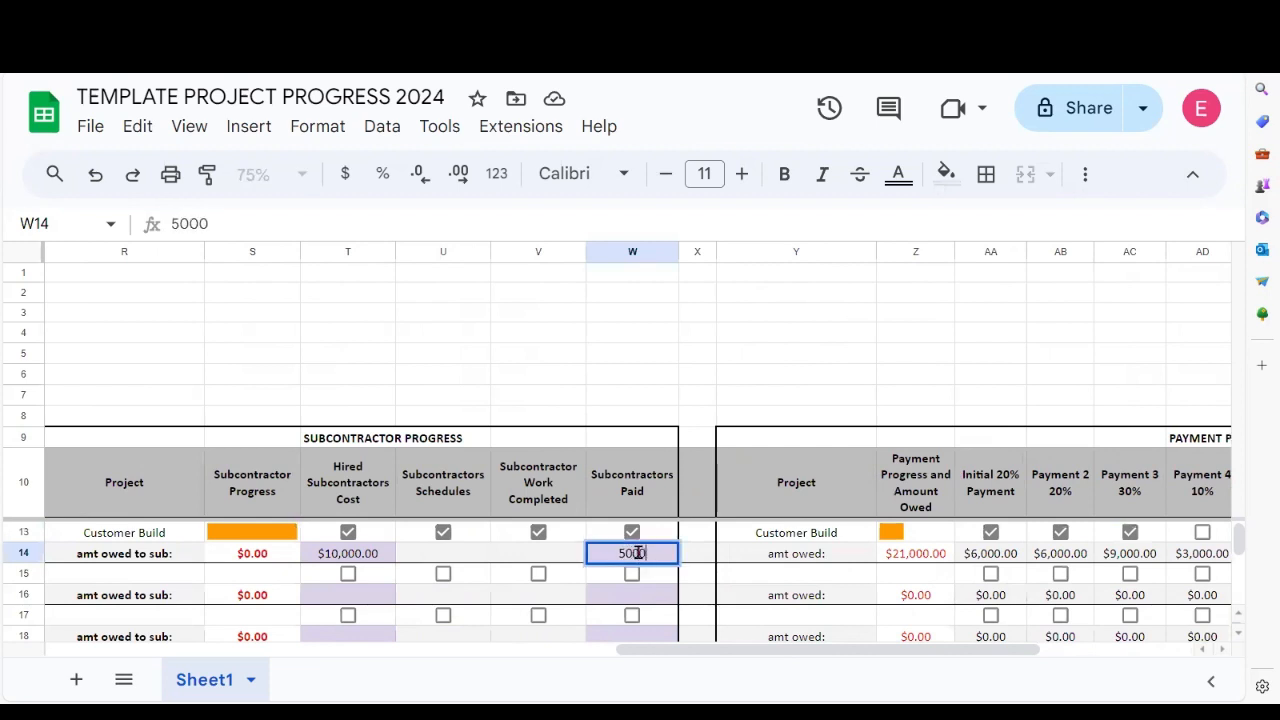
key(Return)
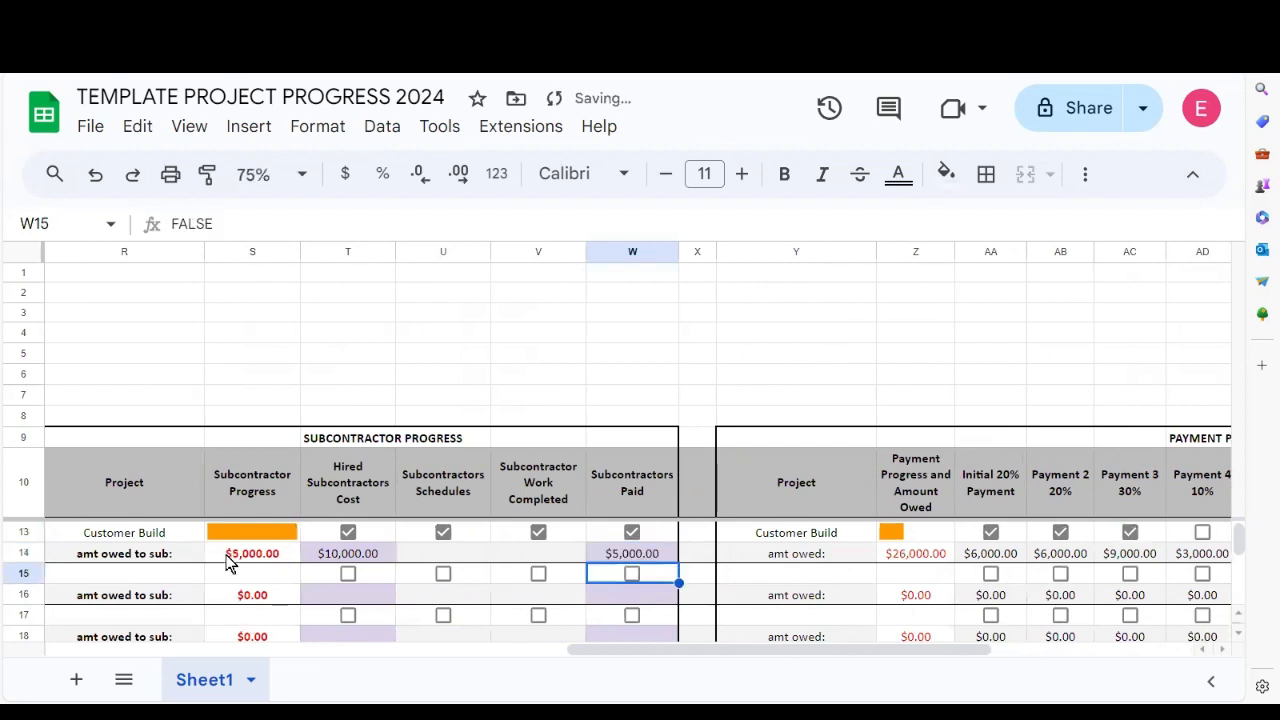
Mark Subcontractors Paid for Customer Build in the payment progress section and check the 2024 totals and progress bars
drag(683, 648, 966, 623)
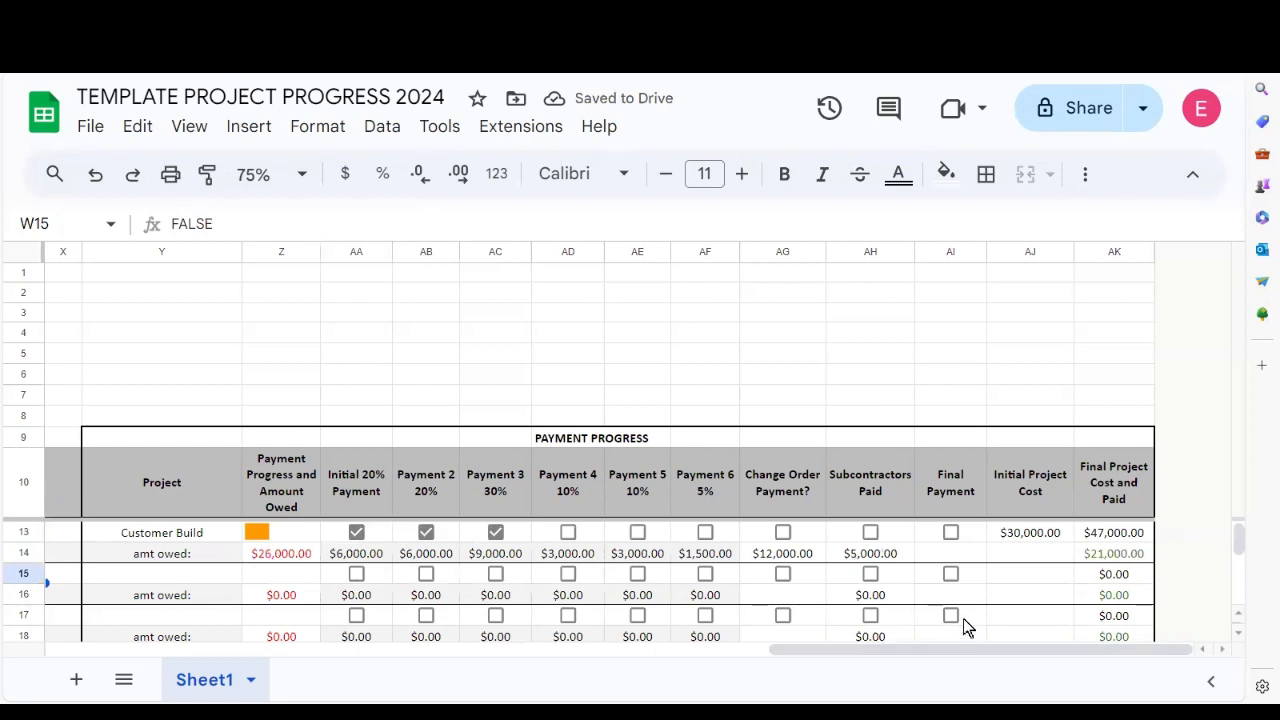
click(870, 532)
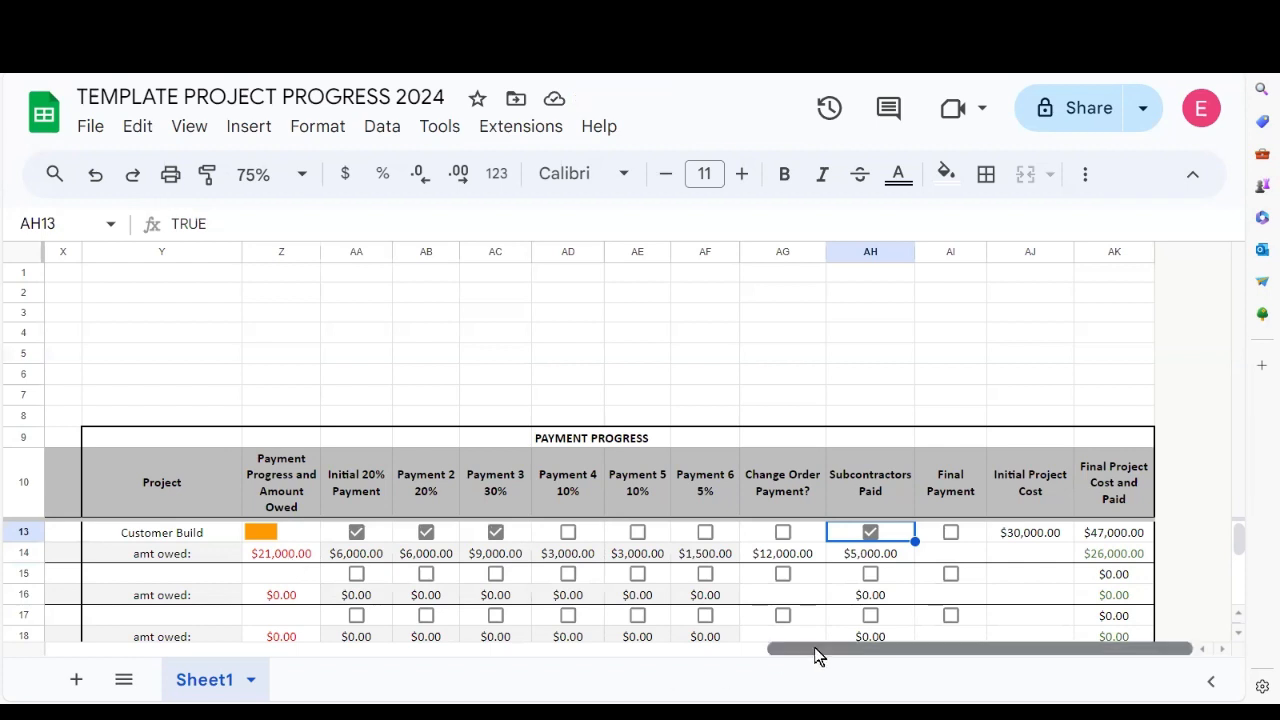
drag(815, 654, 92, 655)
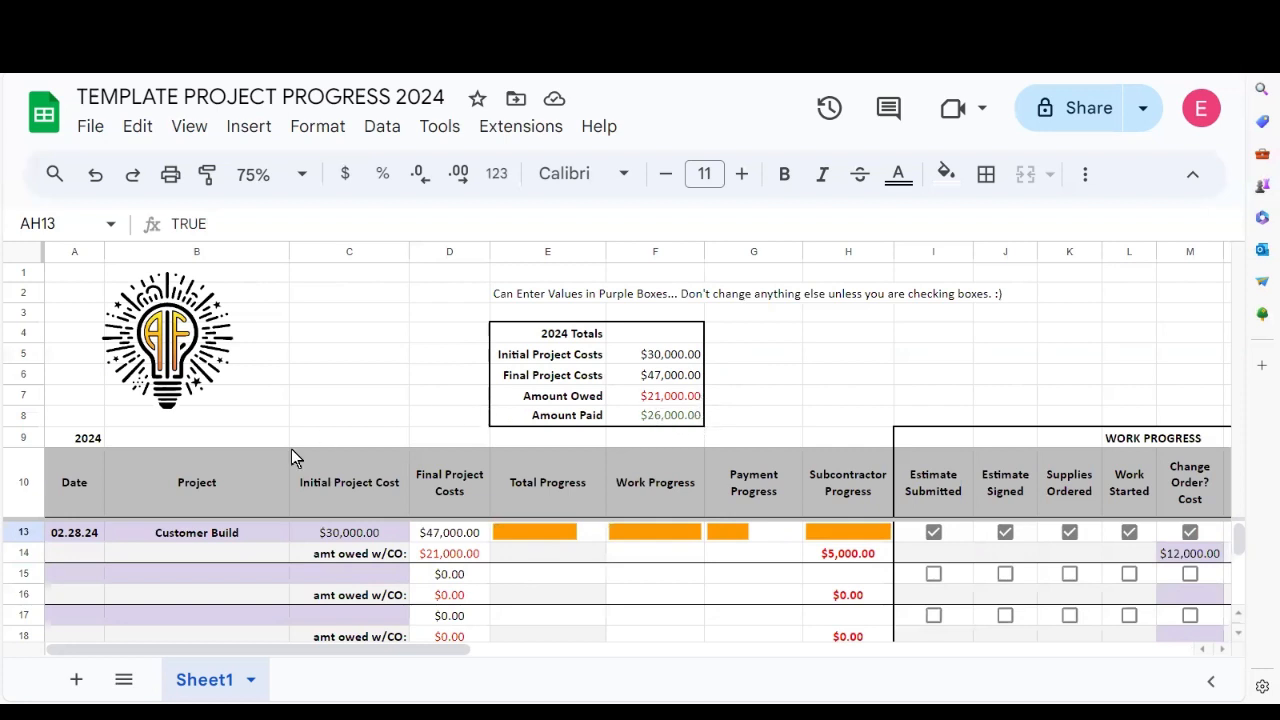
Try out Estimate Submitted and Estimate Signed for the empty project in row 15, and clear both again
click(80, 580)
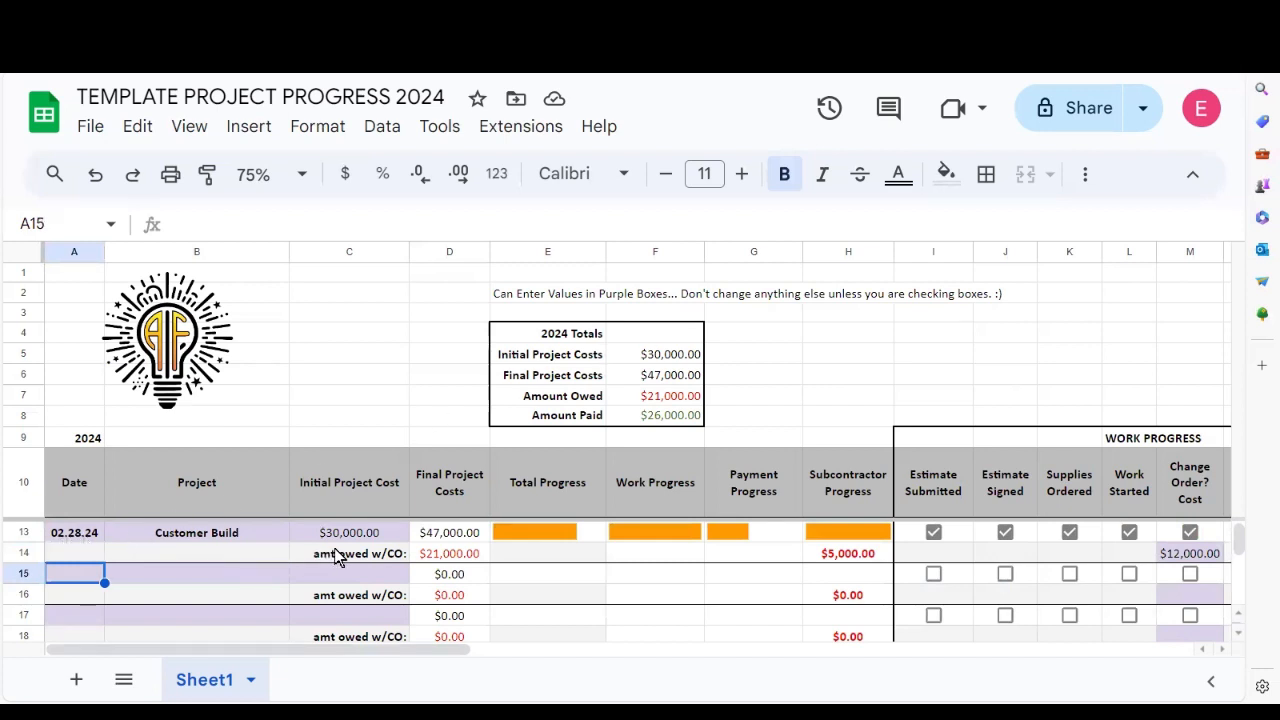
click(933, 574)
click(1005, 574)
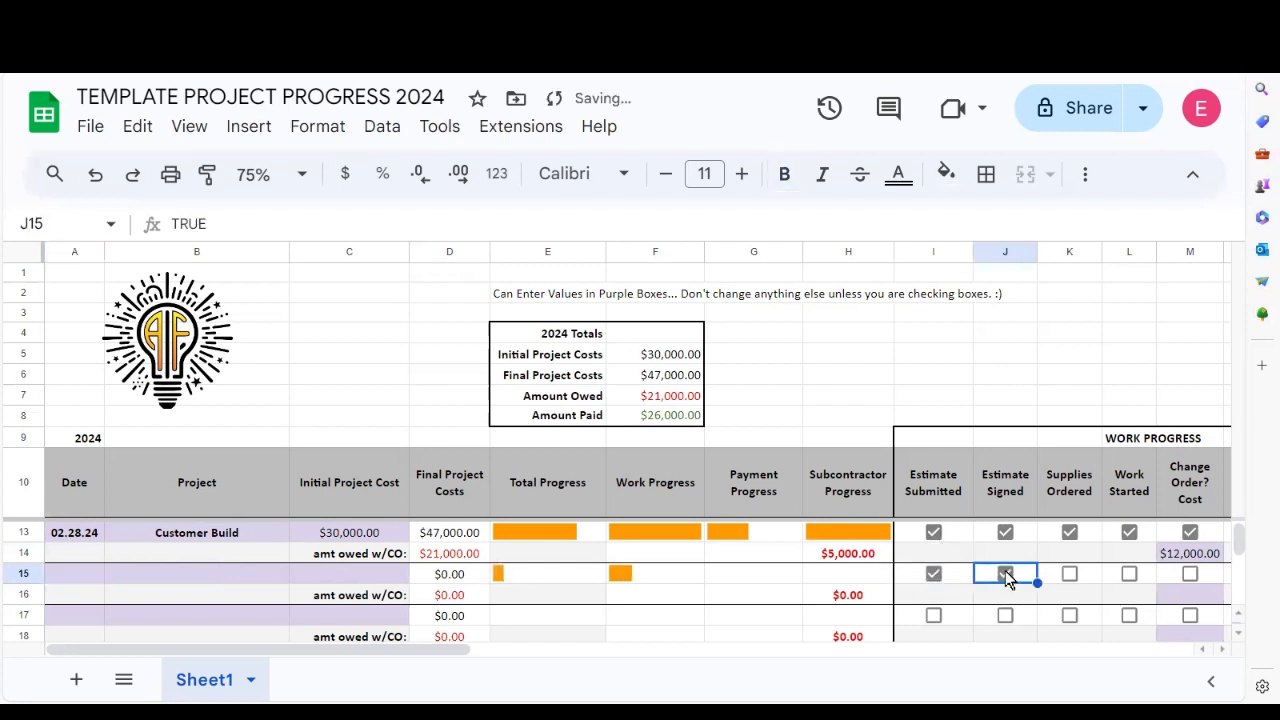
click(1005, 574)
click(933, 574)
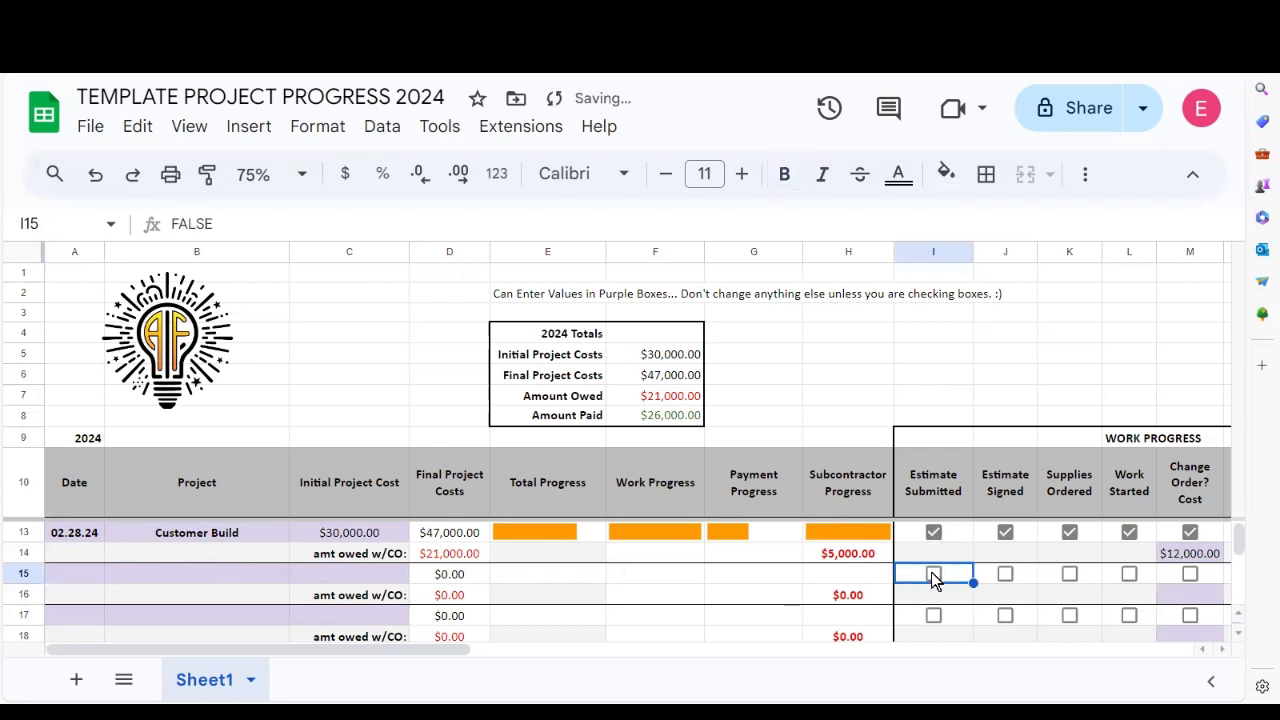